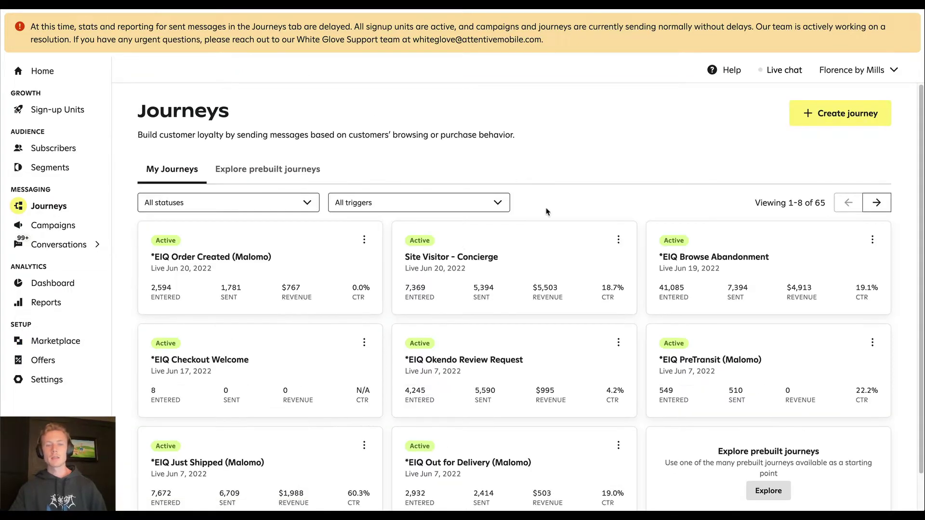
# Start a new journey from scratch and browse the available triggers by app.
pyautogui.click(841, 113)
pyautogui.click(179, 202)
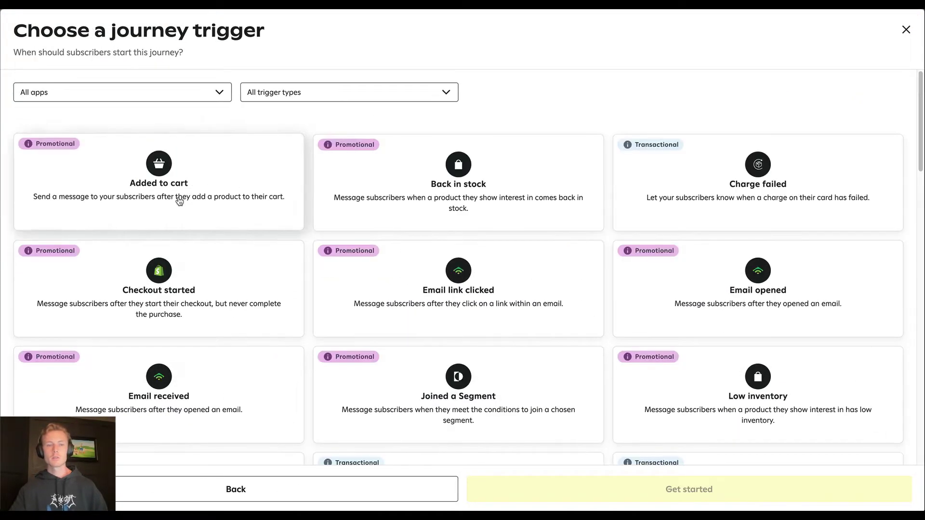
pyautogui.click(103, 91)
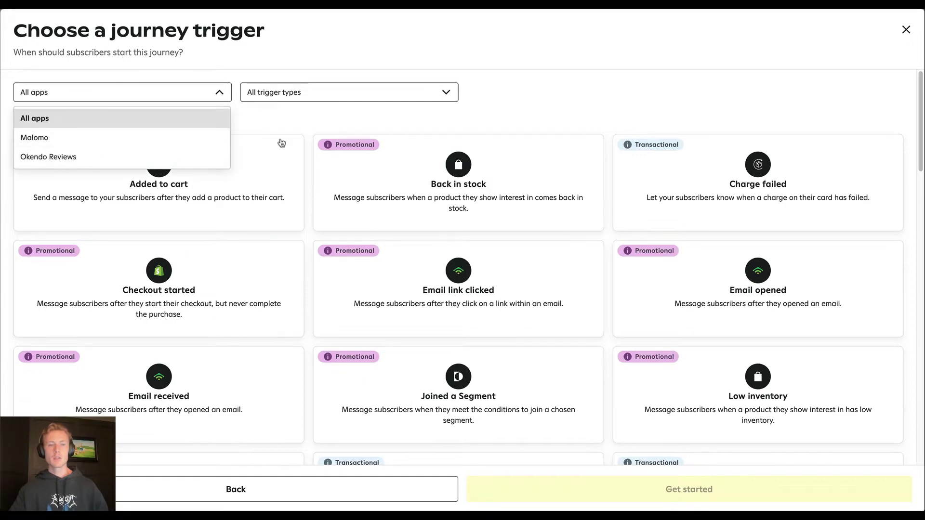
pyautogui.scroll(-3, 301, 127)
pyautogui.scroll(-3, 302, 128)
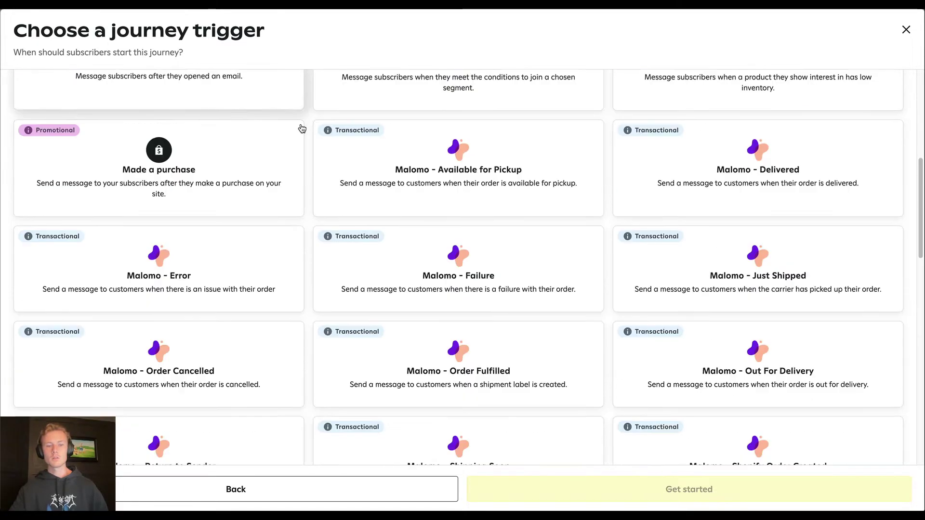
pyautogui.scroll(-5, 302, 128)
pyautogui.scroll(-4, 302, 128)
pyautogui.scroll(-4, 302, 129)
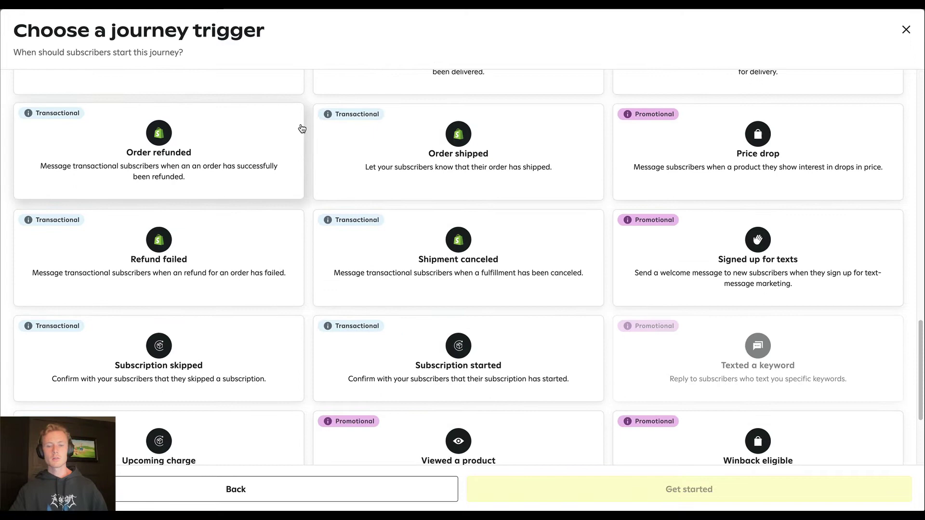
pyautogui.scroll(-2, 301, 128)
pyautogui.scroll(-2, 300, 128)
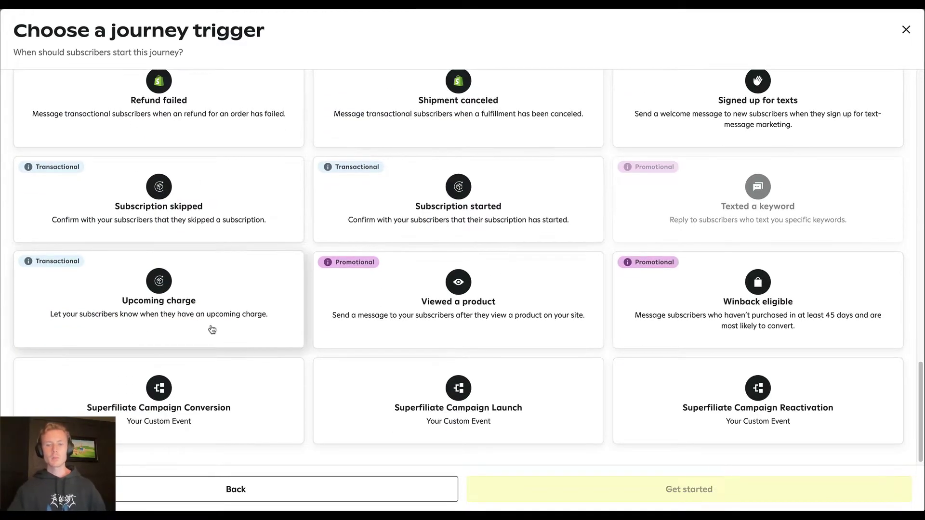
pyautogui.scroll(-1, 212, 329)
# Choose Charge failed as the journey trigger and get started.
pyautogui.scroll(10, 214, 290)
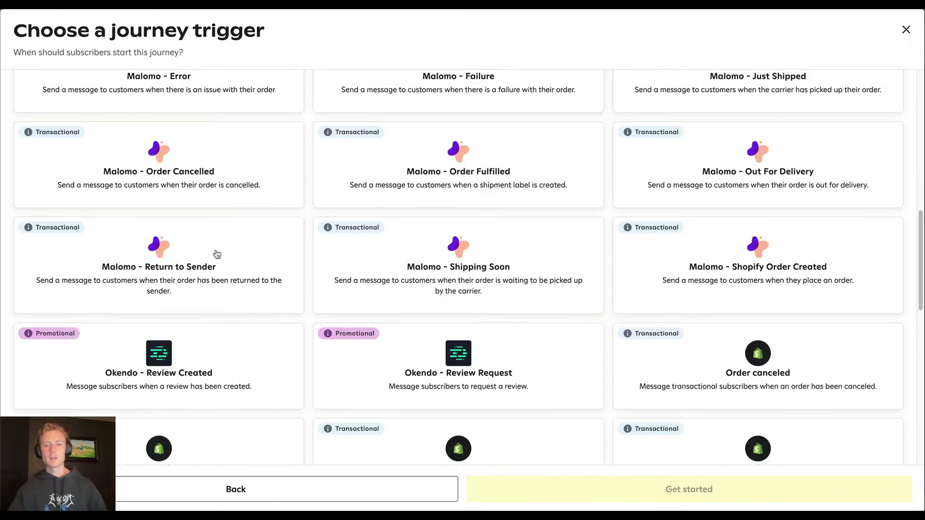
pyautogui.scroll(8, 217, 252)
pyautogui.scroll(3, 216, 254)
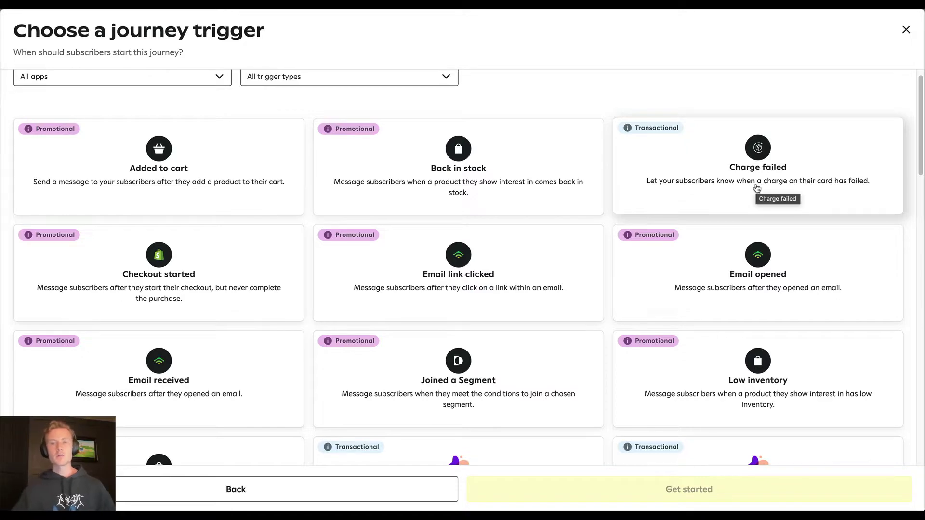
pyautogui.click(757, 188)
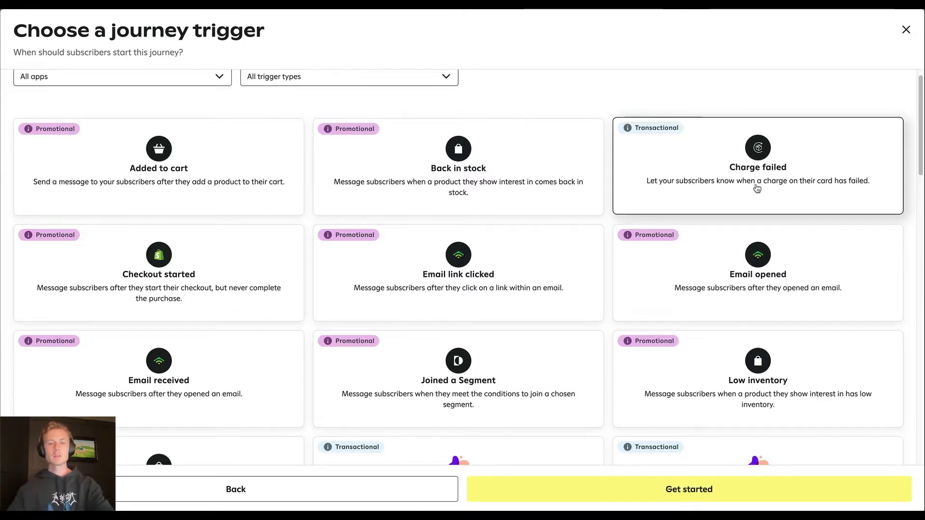
pyautogui.click(759, 487)
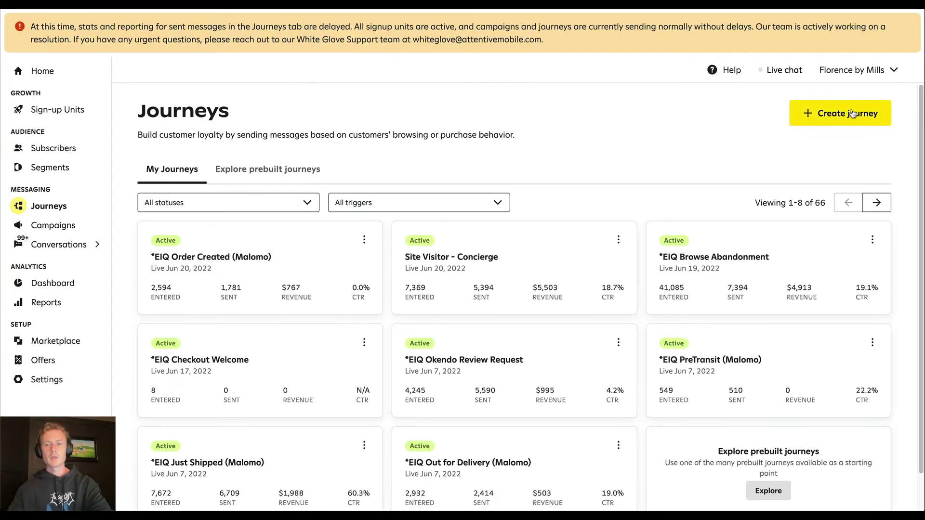
# Create a journey from the Subscription Skipped template.
pyautogui.click(888, 109)
pyautogui.scroll(-3, 418, 289)
pyautogui.scroll(-5, 418, 289)
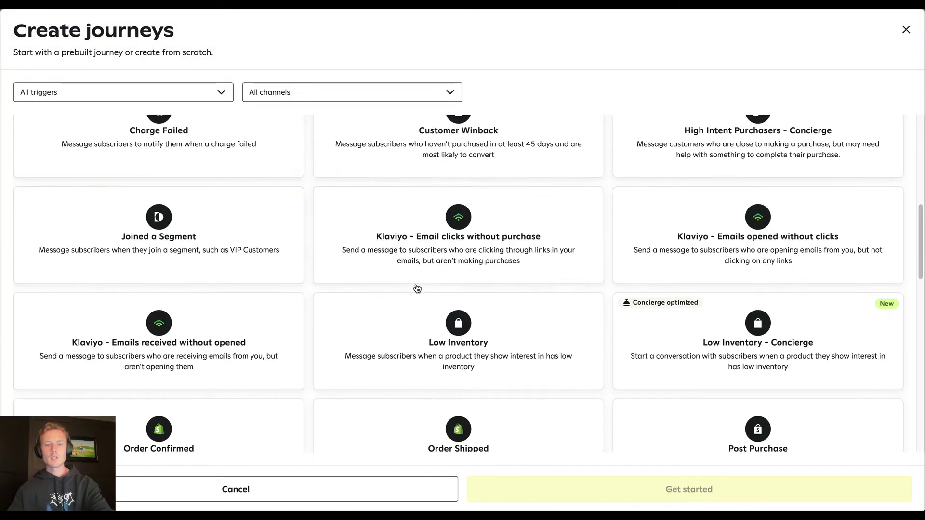
pyautogui.scroll(-8, 417, 289)
pyautogui.scroll(3, 370, 357)
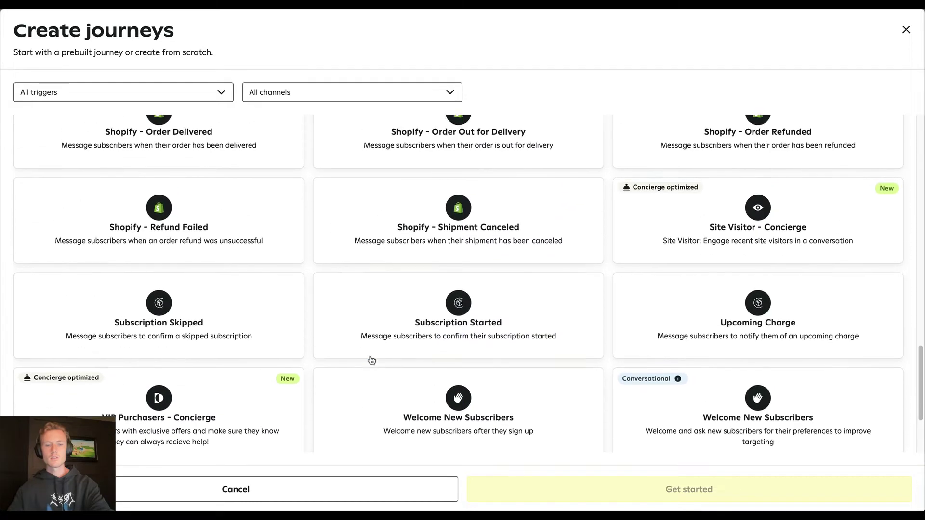
pyautogui.click(149, 300)
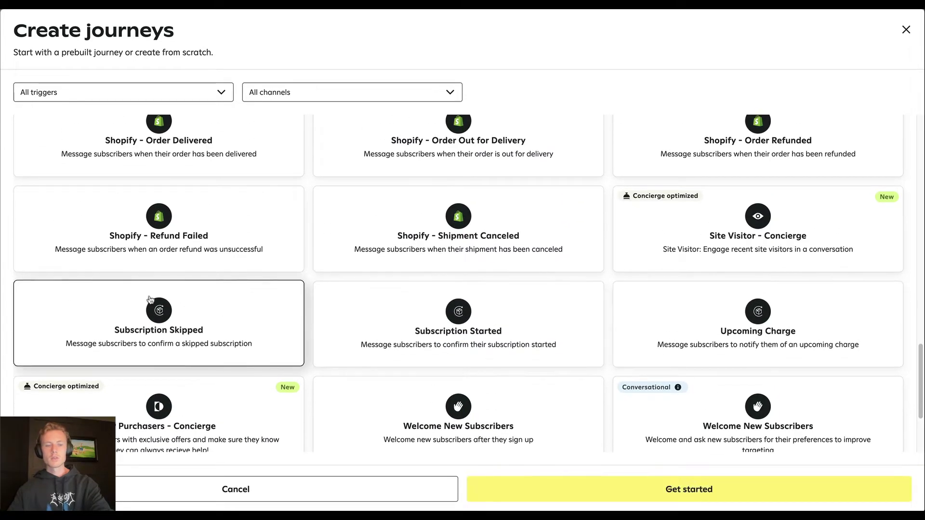
pyautogui.click(546, 497)
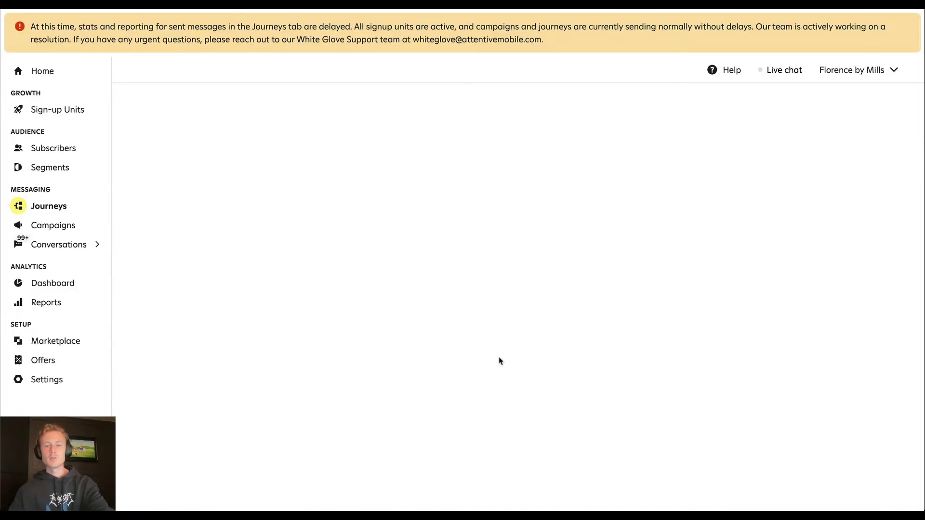
# Create a journey from the Subscription Started template.
pyautogui.click(843, 121)
pyautogui.scroll(-20, 463, 289)
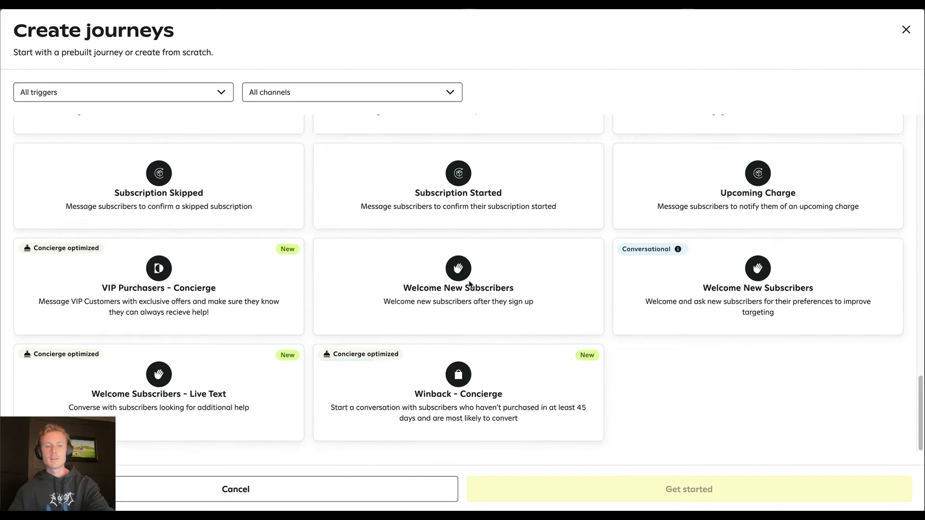
pyautogui.scroll(1, 471, 293)
pyautogui.scroll(1, 482, 280)
pyautogui.click(490, 268)
pyautogui.click(555, 487)
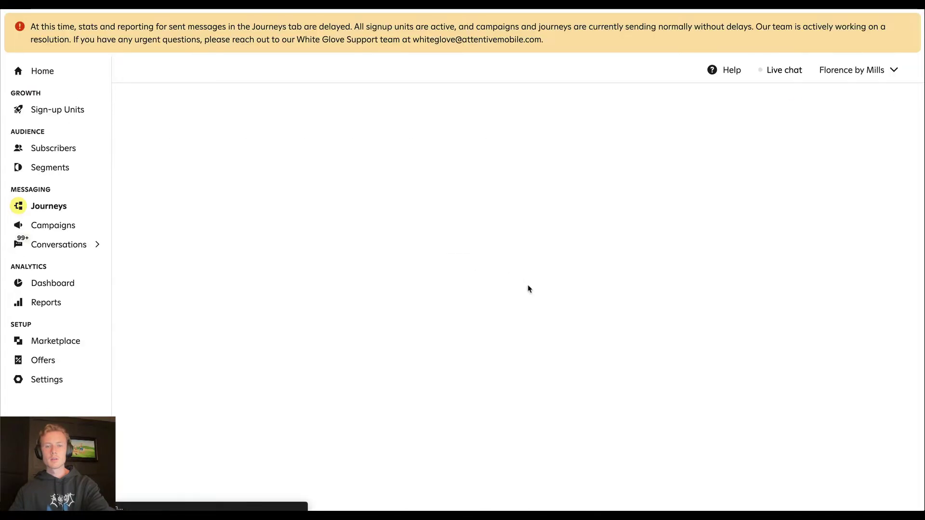
# Create a journey from the Upcoming Charge template.
pyautogui.click(840, 116)
pyautogui.scroll(-10, 543, 320)
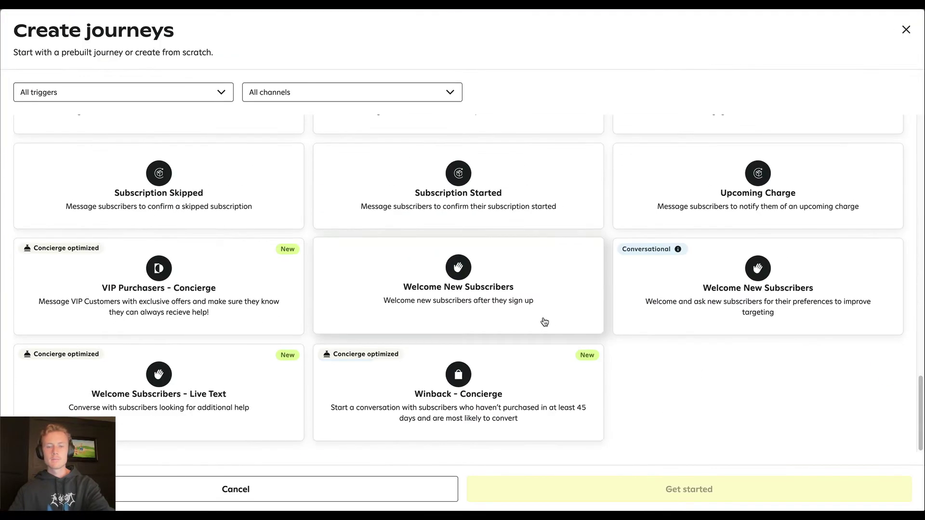
pyautogui.click(696, 198)
pyautogui.click(605, 489)
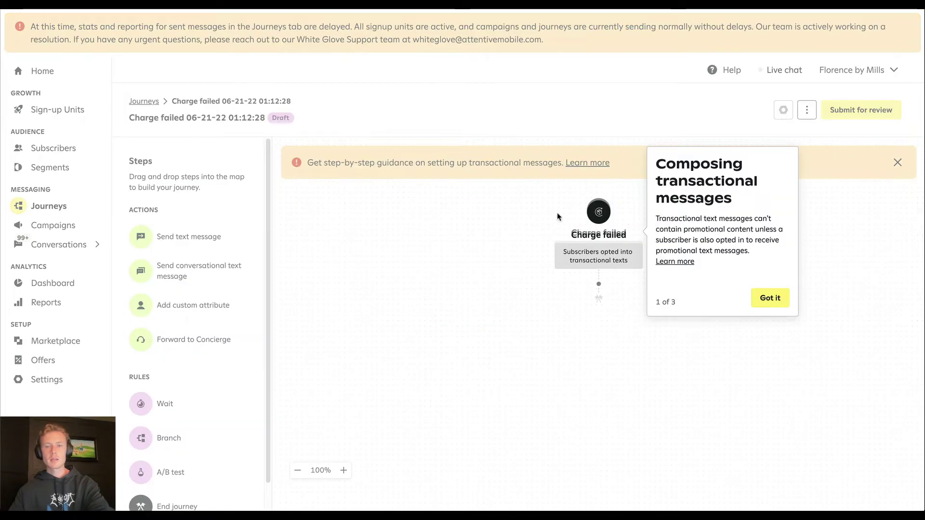
# Dismiss the guided tour and add a text message step after the Charge failed trigger.
pyautogui.click(771, 296)
pyautogui.click(374, 432)
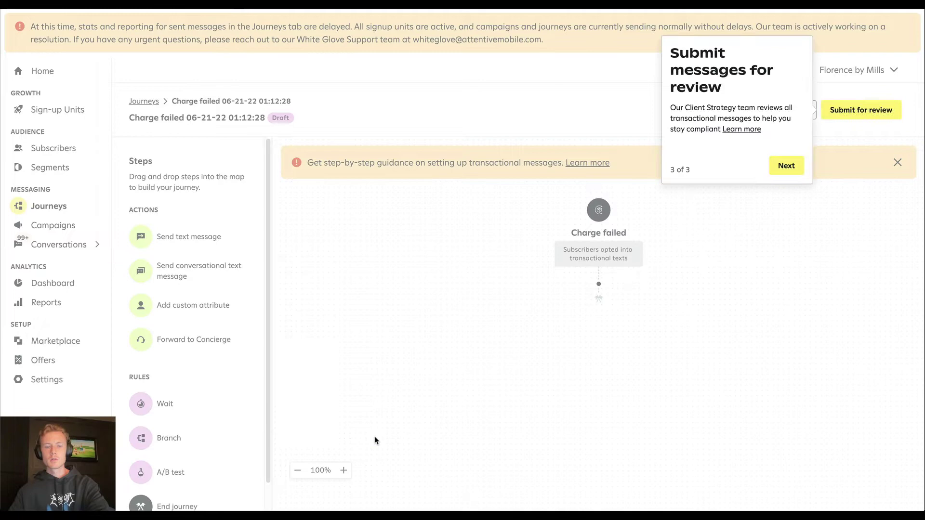
pyautogui.click(785, 166)
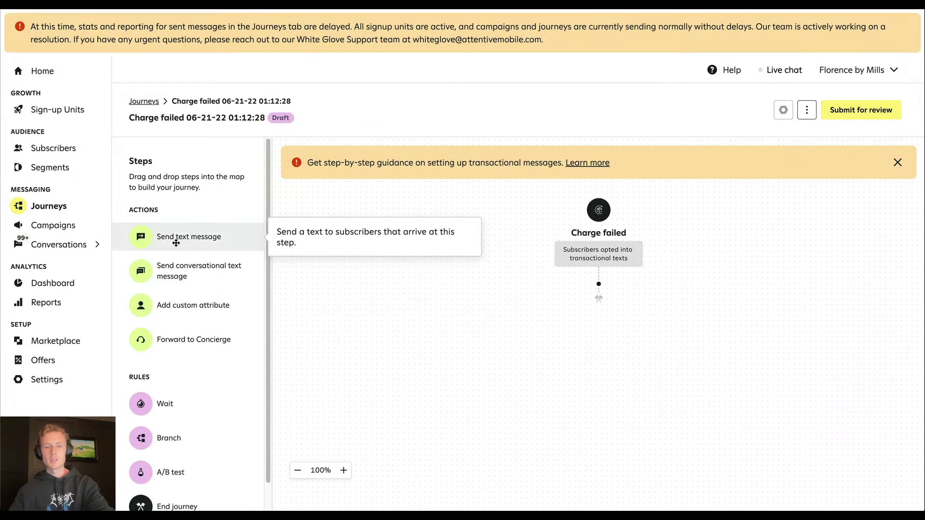
pyautogui.moveTo(176, 243); pyautogui.dragTo(599, 297)
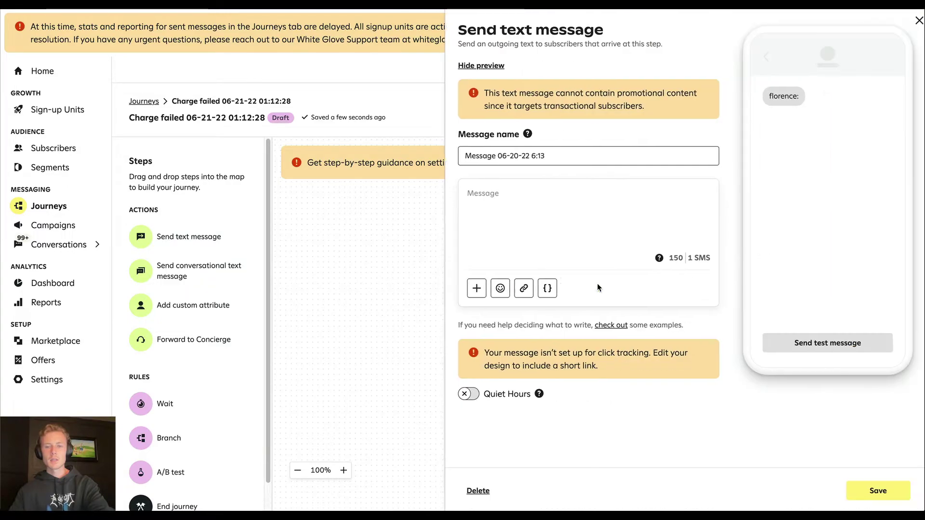
# Insert the {billingPageLink} personalization variable into the message.
pyautogui.click(571, 192)
pyautogui.click(548, 288)
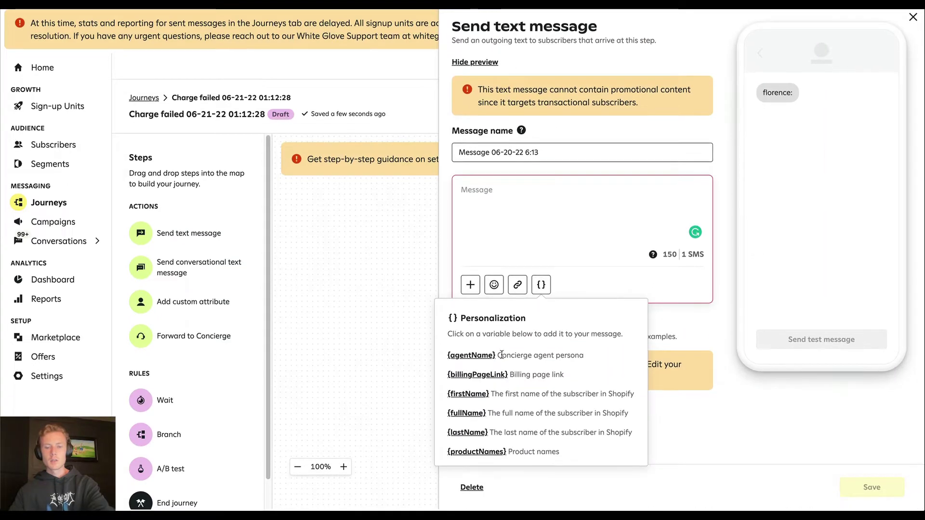
pyautogui.click(477, 380)
pyautogui.click(530, 436)
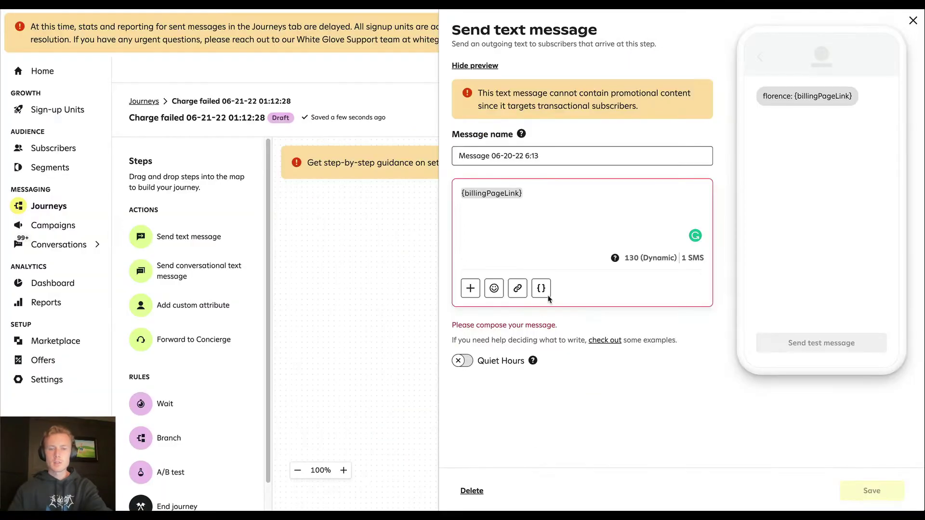
# Greet the subscriber by first name and ask them to update their card information via the link.
pyautogui.press('Return')
pyautogui.write('Hi')
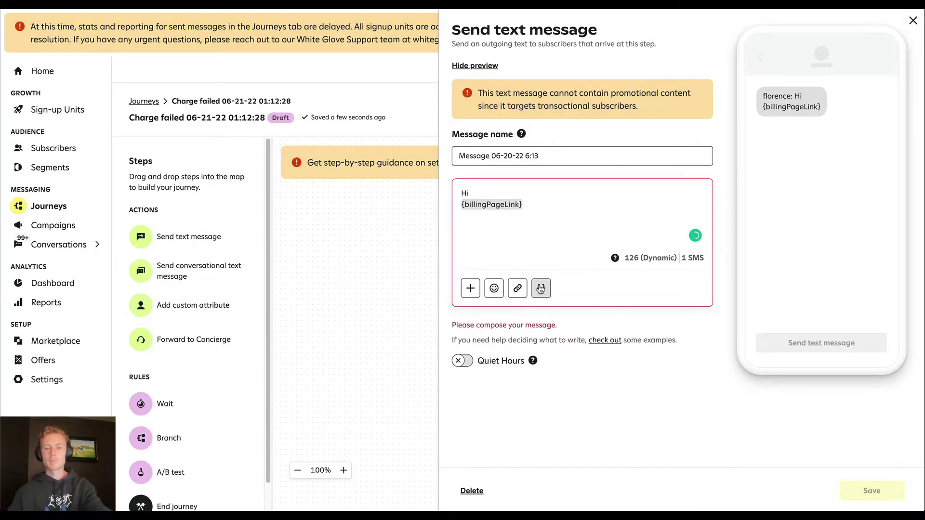
pyautogui.click(542, 288)
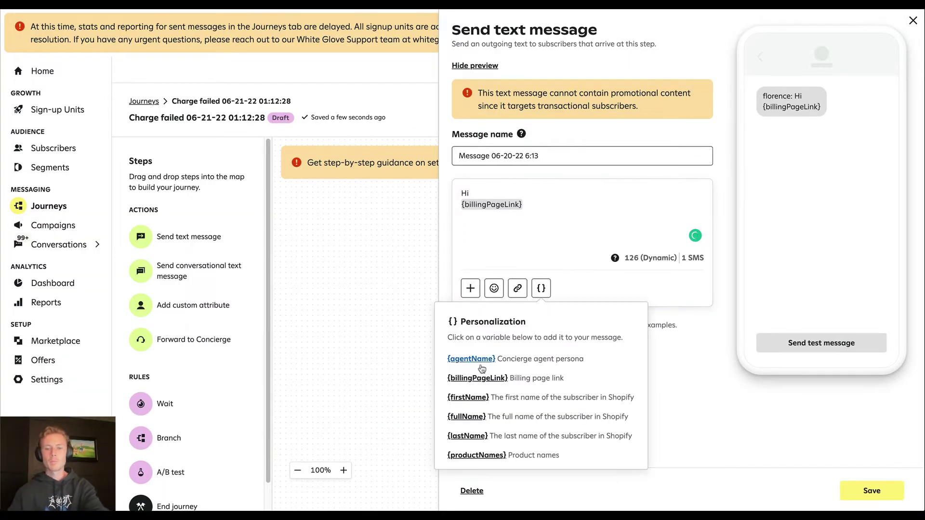
pyautogui.click(465, 398)
pyautogui.write(', you')
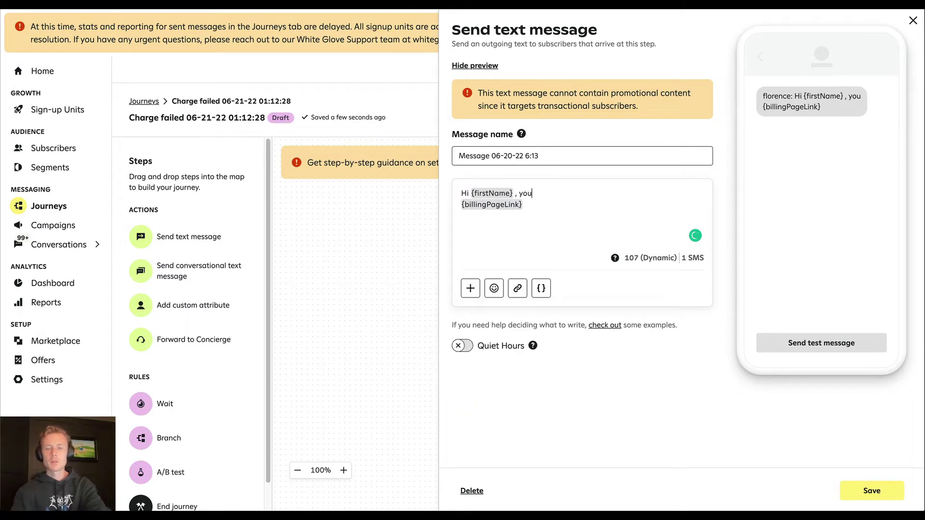
pyautogui.write('r card was unable to be')
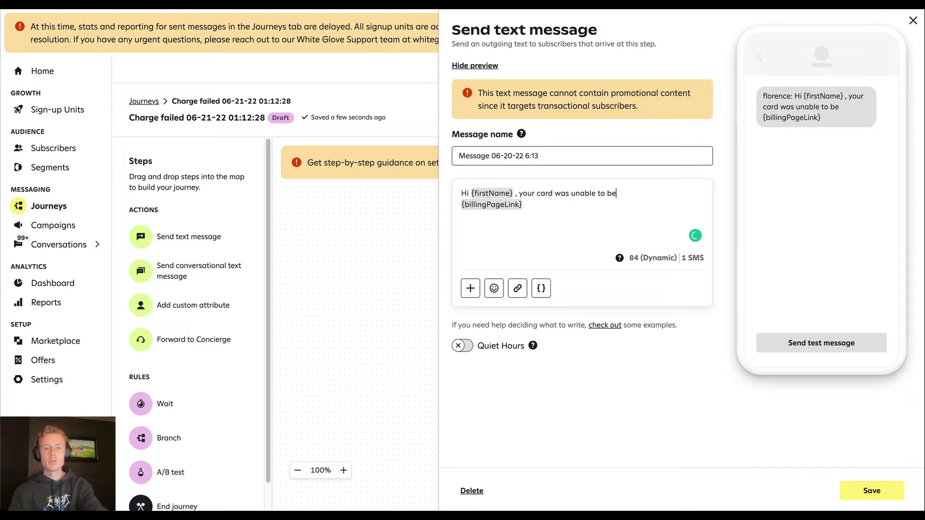
pyautogui.write(' processed! In or')
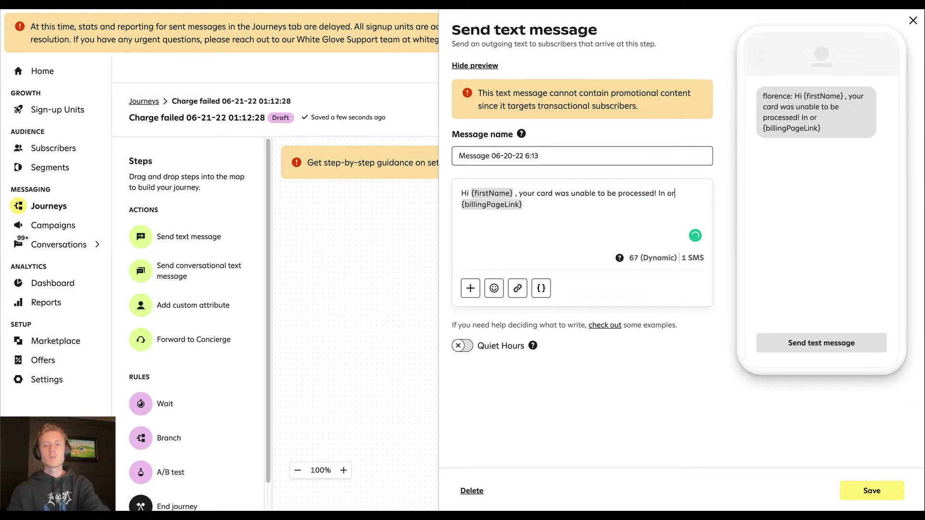
pyautogui.write('der to ensure you')
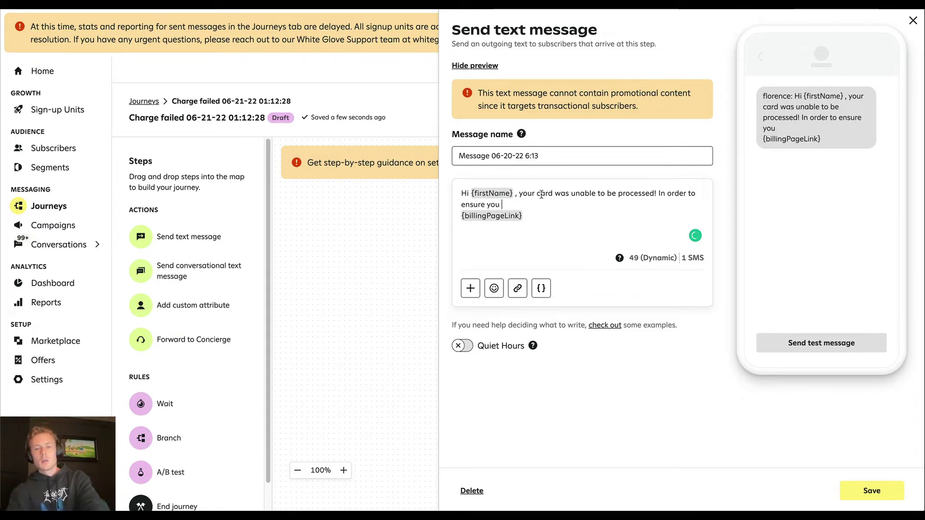
pyautogui.write('r shi')
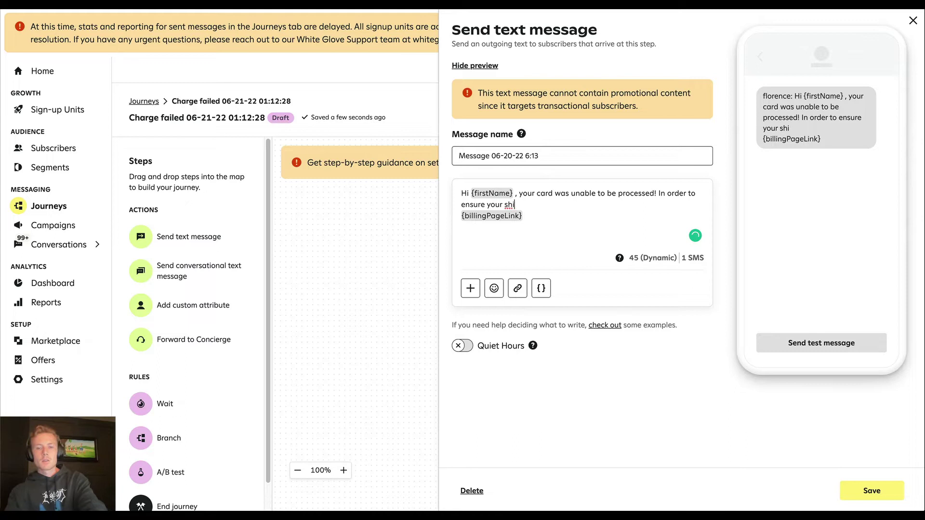
pyautogui.press('BackSpace')
pyautogui.press('BackSpace')
pyautogui.press('BackSpace')
pyautogui.write('order goes out, plea')
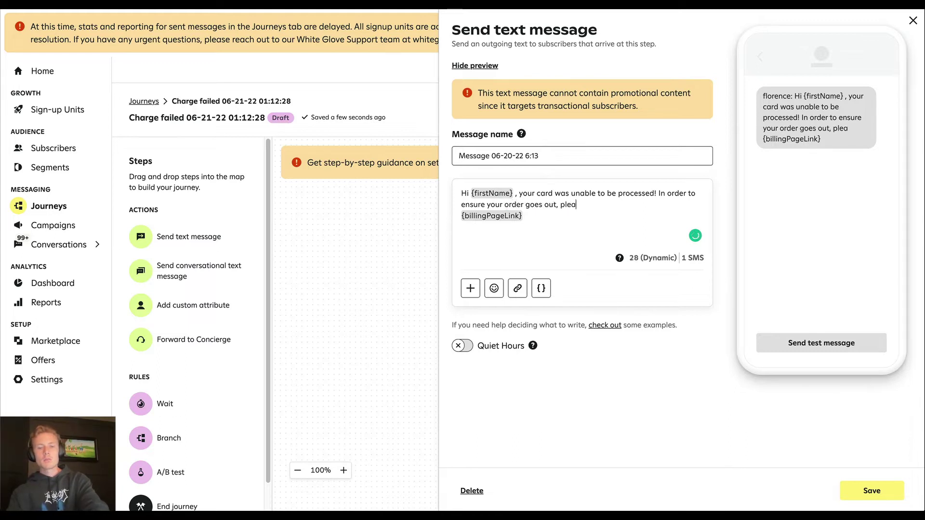
pyautogui.write('se update your informat')
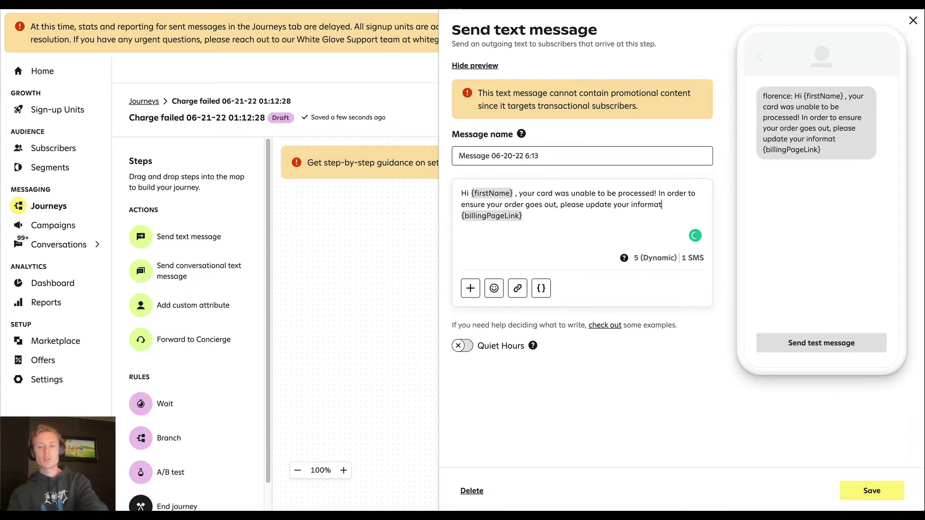
pyautogui.write('ion with the link below.')
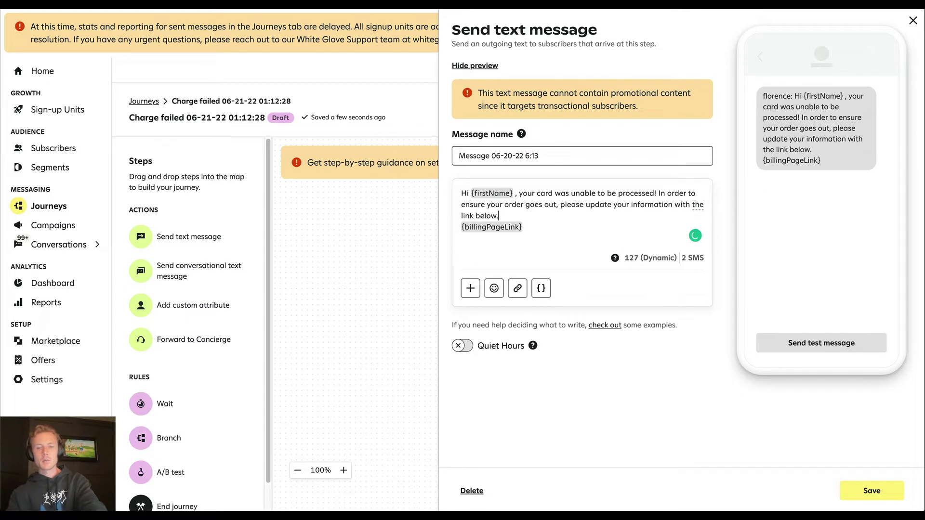
pyautogui.press('Return')
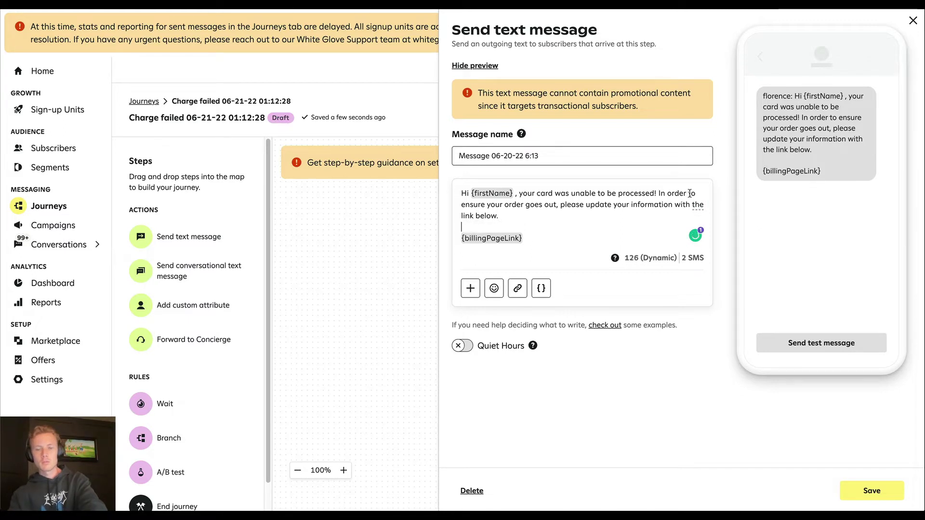
# Replace 'In order to' with 'To' and place the cursor on the line above the link.
pyautogui.moveTo(684, 192); pyautogui.dragTo(697, 193)
pyautogui.press('BackSpace')
pyautogui.press('BackSpace')
pyautogui.press('BackSpace')
pyautogui.press('BackSpace')
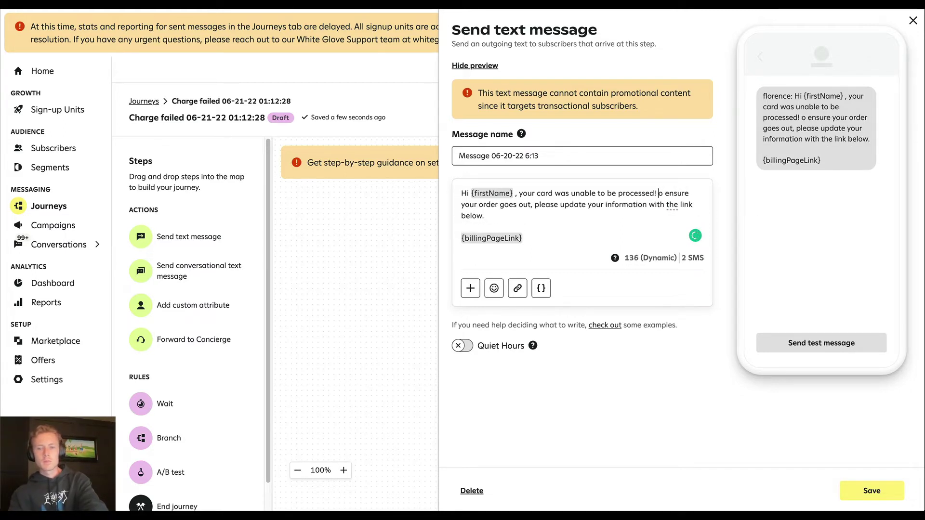
pyautogui.write('To')
pyautogui.click(667, 220)
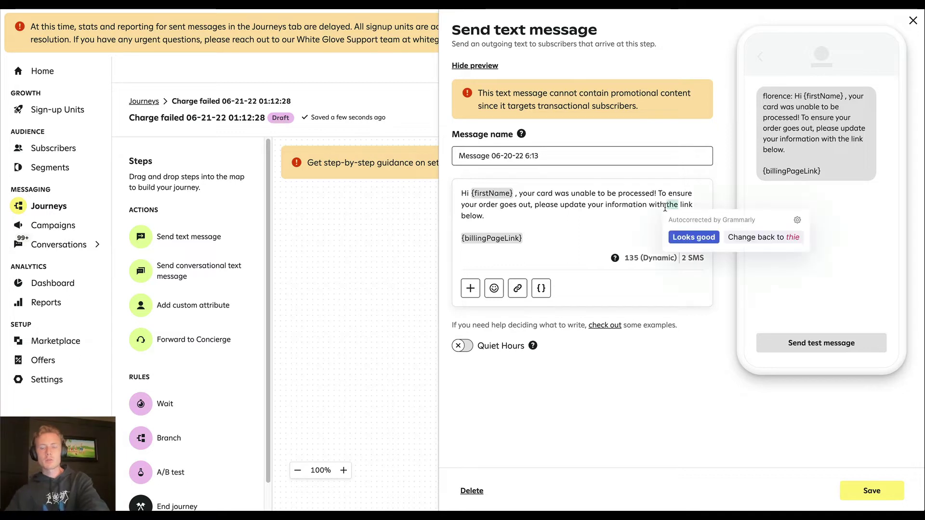
pyautogui.click(611, 223)
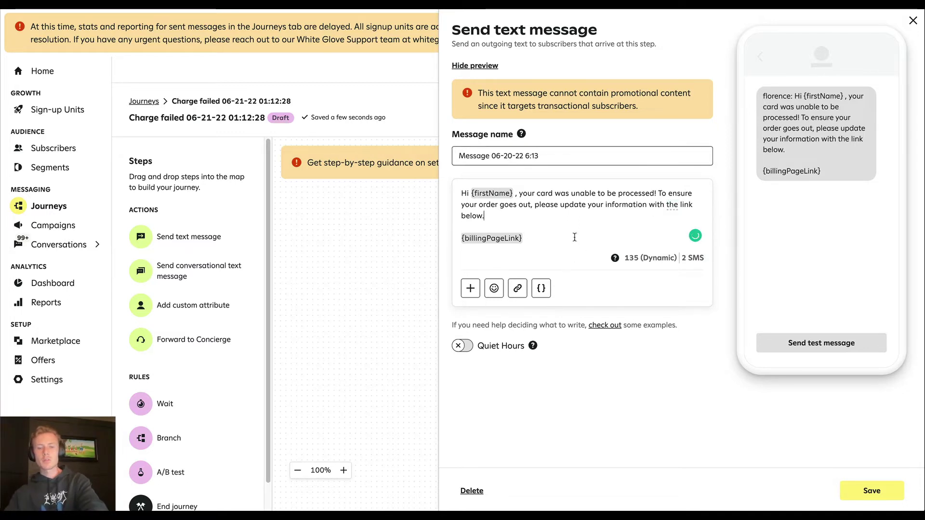
# Save the message and add a 50/50 A/B test after the Charge failed trigger.
pyautogui.click(856, 490)
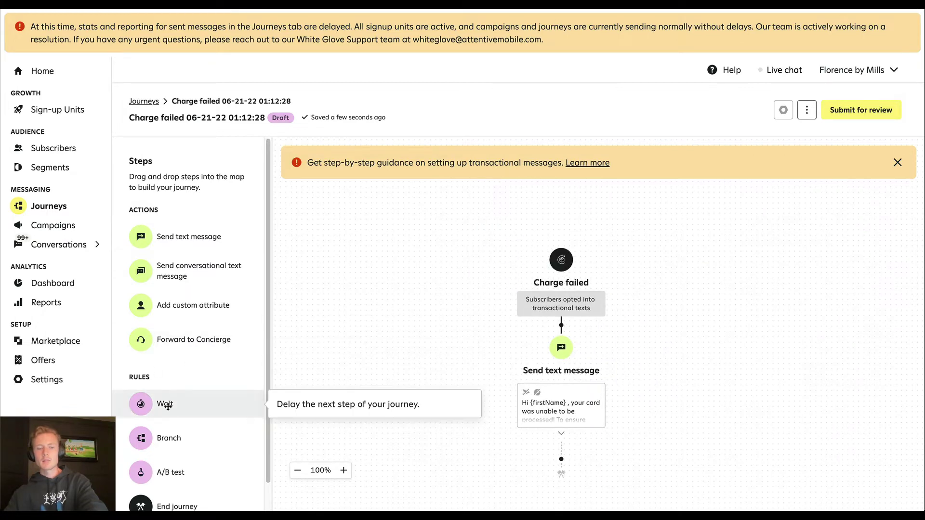
pyautogui.moveTo(141, 472)
pyautogui.mouseDown()
pyautogui.moveTo(581, 370)
pyautogui.moveTo(562, 323)
pyautogui.mouseUp()
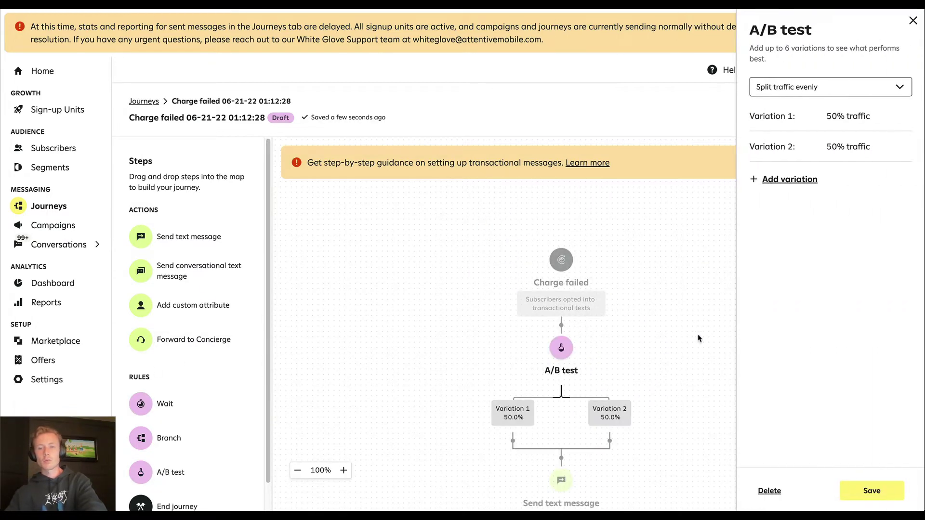
pyautogui.click(885, 487)
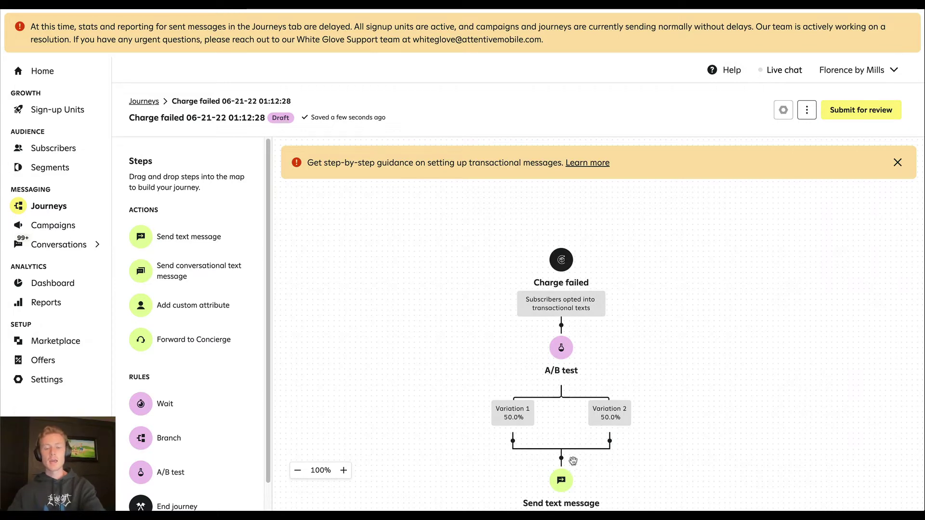
# Move the text message onto Variation 1 and view the steps available for Variation 2.
pyautogui.moveTo(578, 476); pyautogui.dragTo(530, 441)
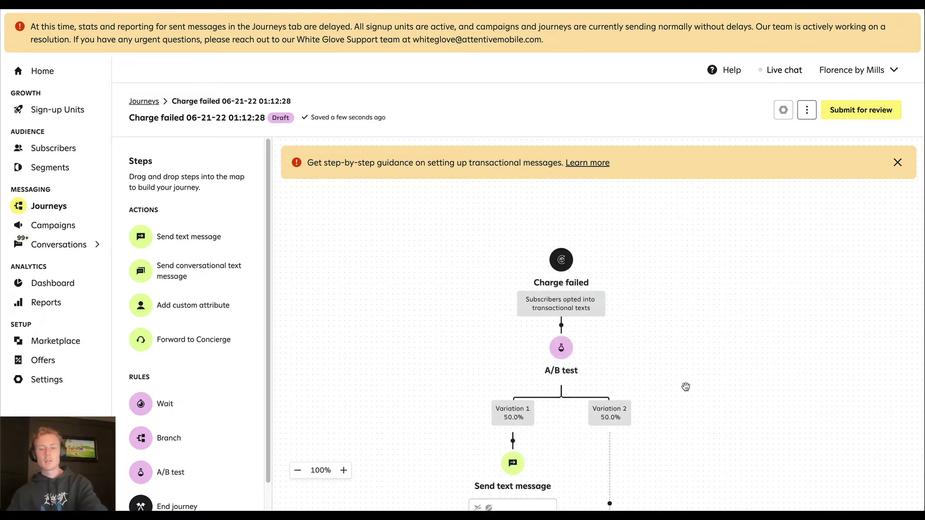
pyautogui.scroll(-3, 618, 465)
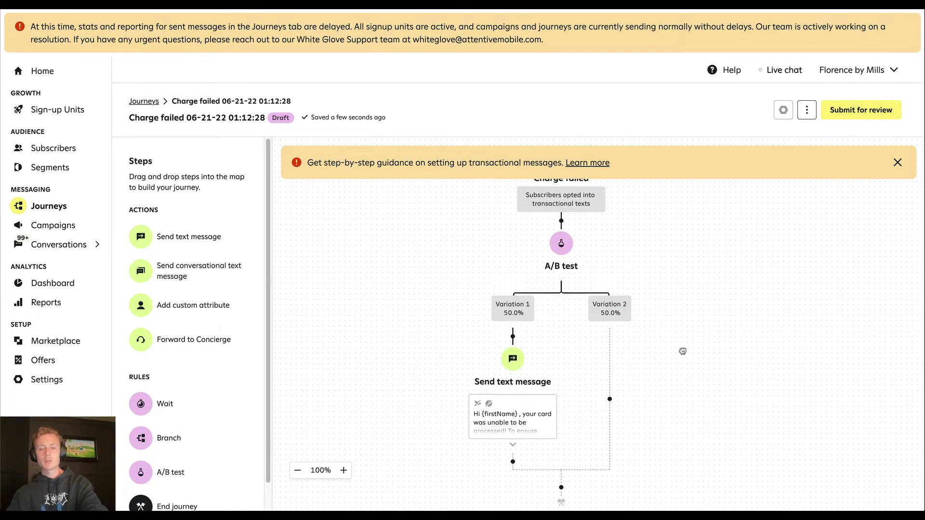
pyautogui.click(609, 395)
# Close the Variation 2 step menu and preview the Subscription Skipped message text.
pyautogui.click(681, 424)
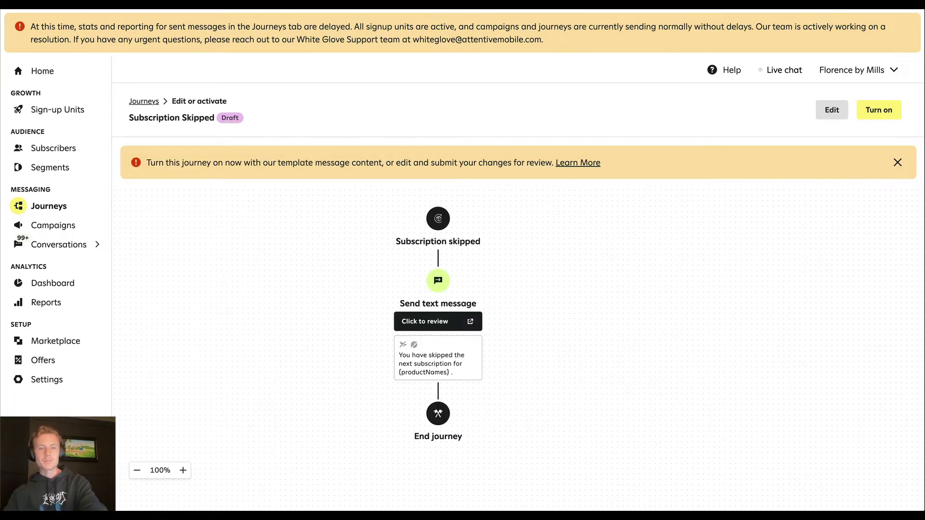
pyautogui.moveTo(339, 305); pyautogui.dragTo(387, 239)
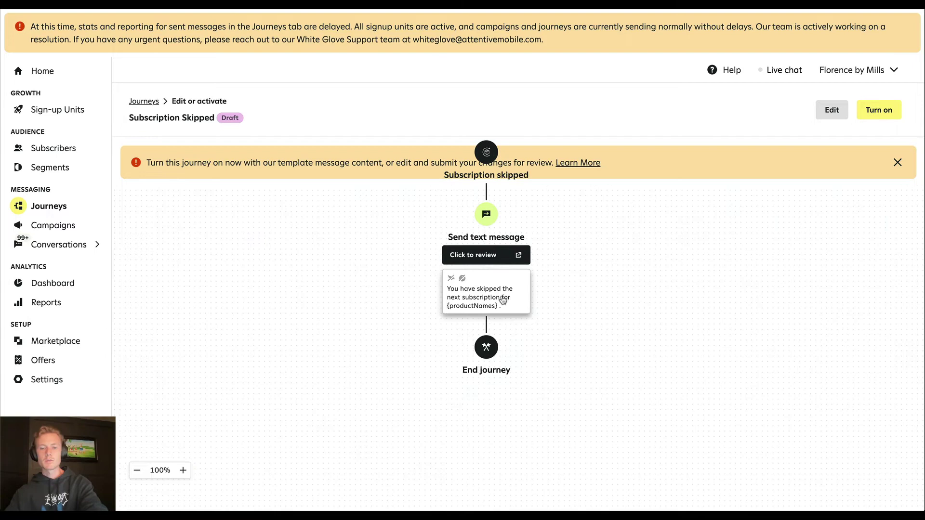
pyautogui.click(488, 257)
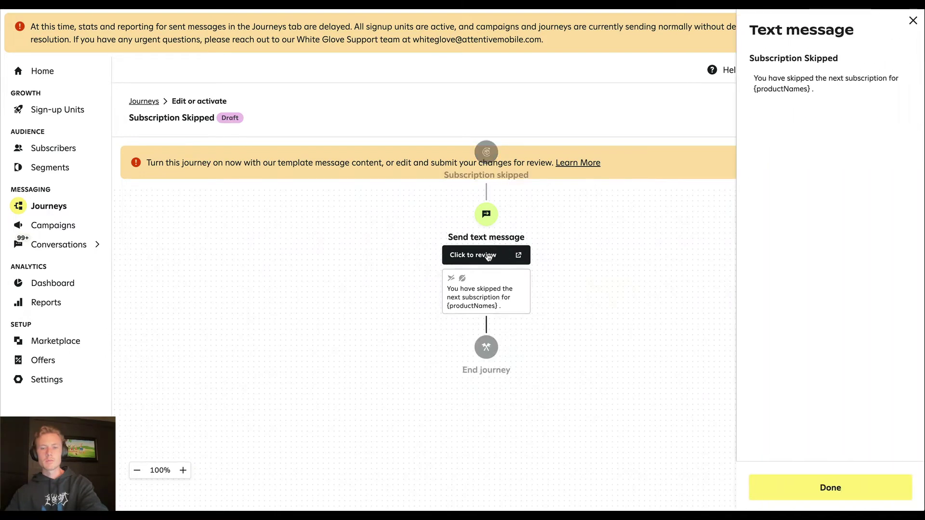
pyautogui.click(914, 27)
pyautogui.click(462, 308)
pyautogui.click(795, 492)
pyautogui.moveTo(397, 251); pyautogui.dragTo(396, 272)
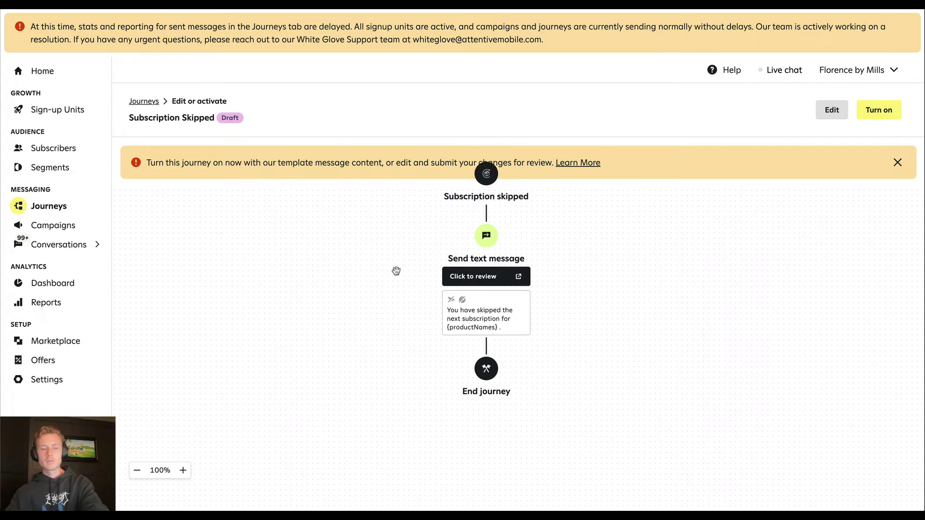
# Put Subscription Skipped into edit mode, dismiss the tour, and open its text message step.
pyautogui.click(836, 111)
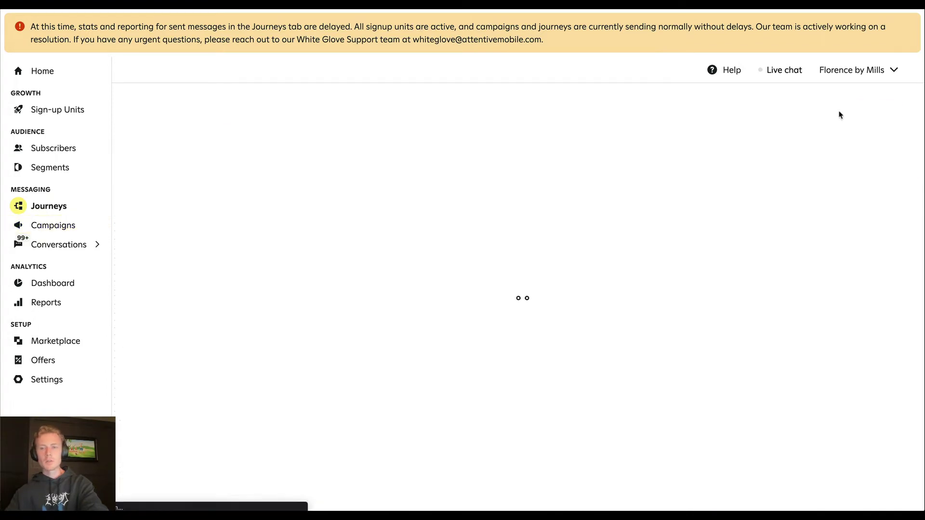
pyautogui.click(770, 299)
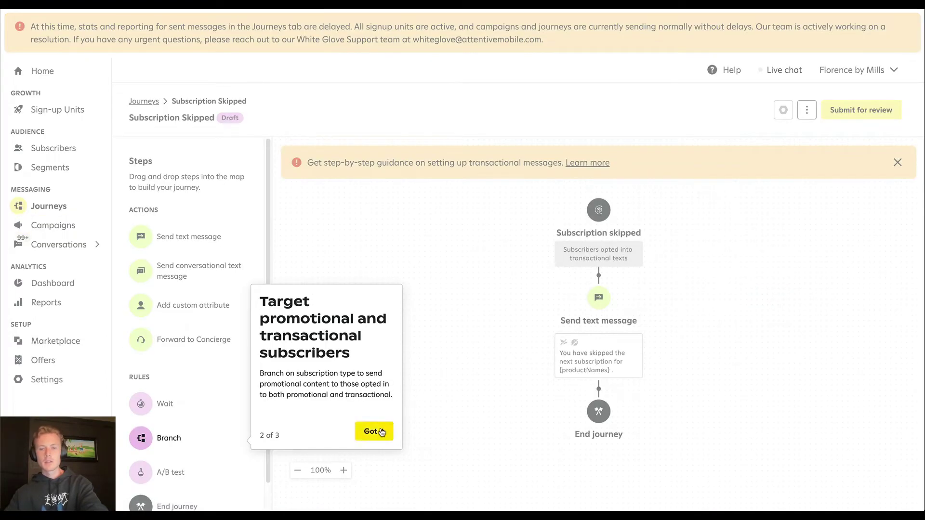
pyautogui.click(374, 431)
pyautogui.click(779, 171)
pyautogui.moveTo(696, 326); pyautogui.dragTo(657, 279)
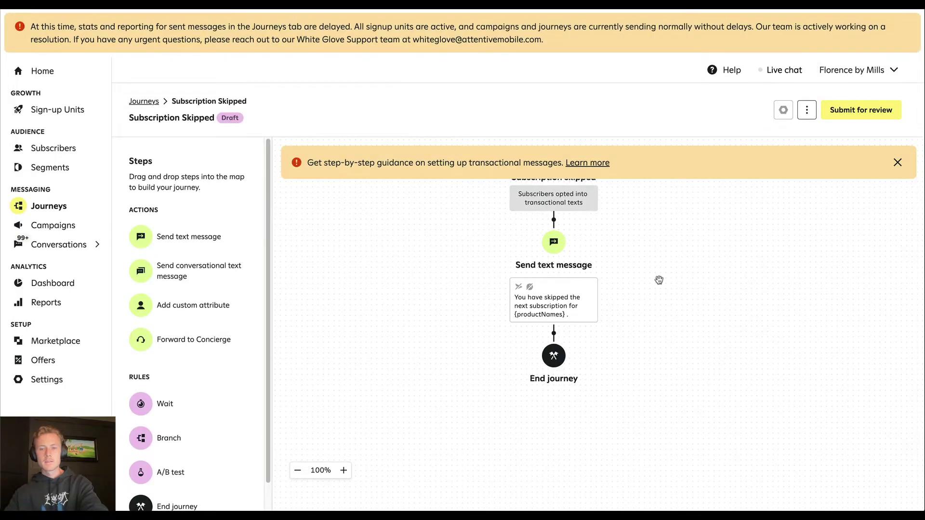
pyautogui.click(534, 309)
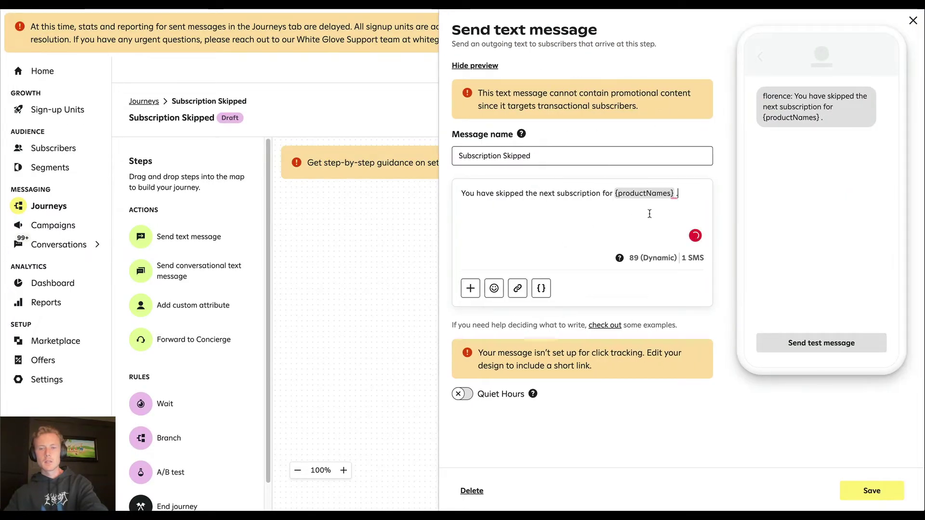
# Add a new line 'Manage your subscription here:' to the skipped-subscription message.
pyautogui.click(541, 288)
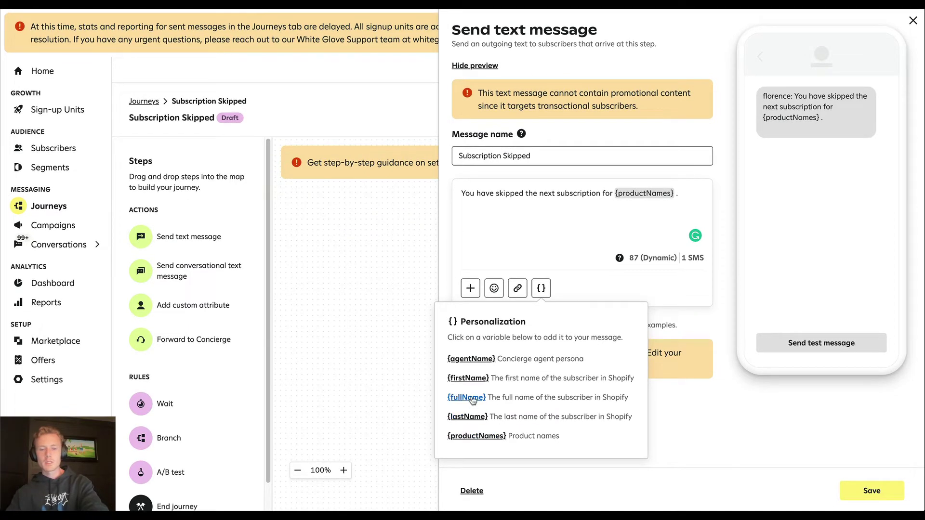
pyautogui.click(593, 261)
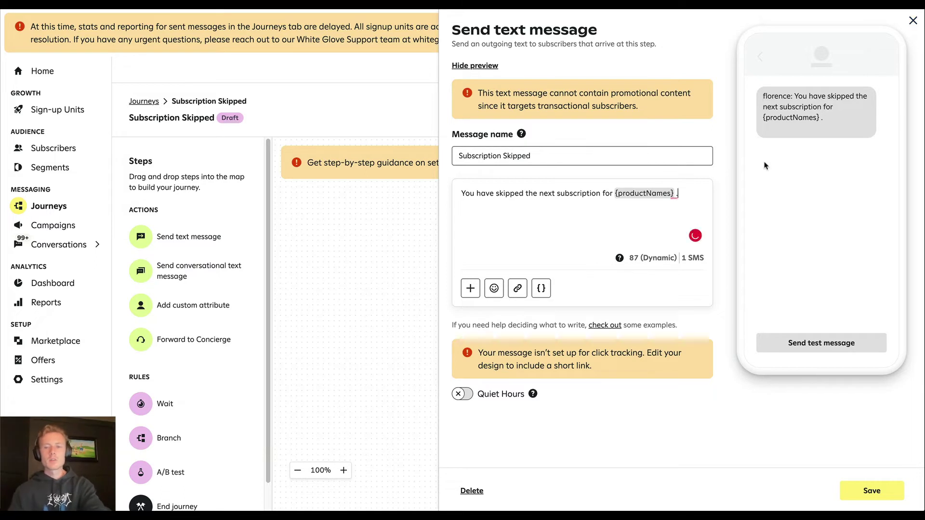
pyautogui.press('Return')
pyautogui.press('Return')
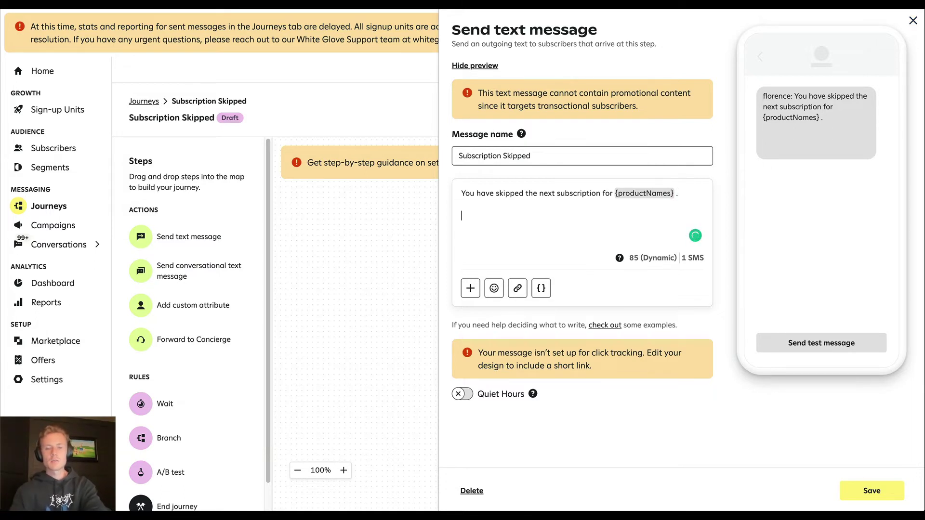
pyautogui.write('M')
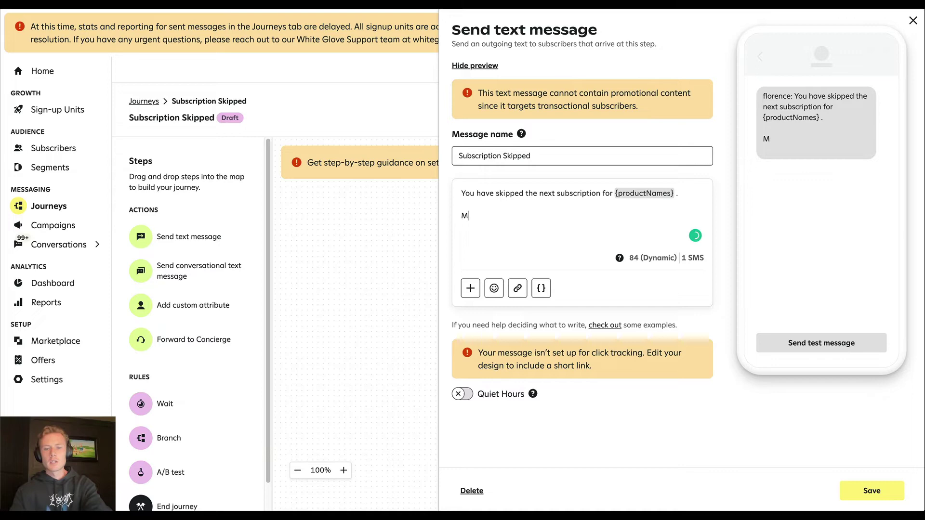
pyautogui.write('anage your subscirp')
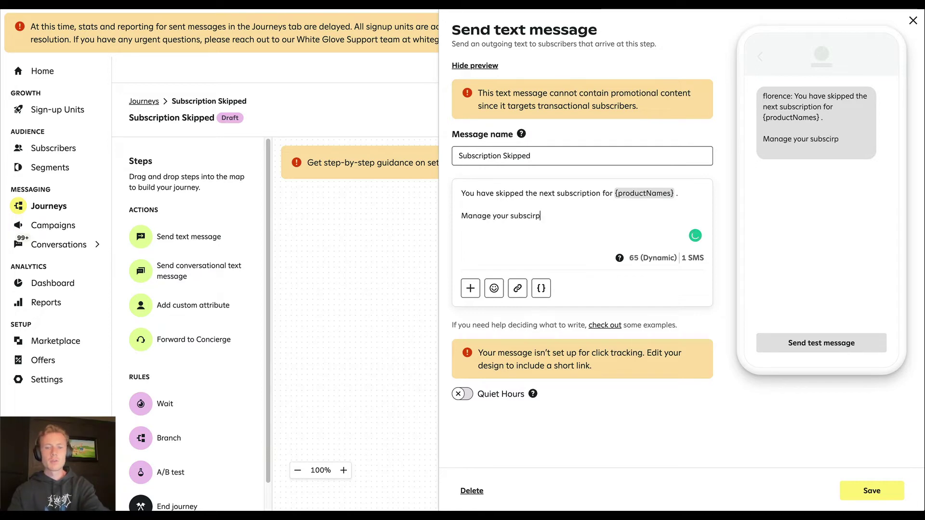
pyautogui.press('BackSpace')
pyautogui.press('BackSpace')
pyautogui.press('BackSpace')
pyautogui.write('ription here:')
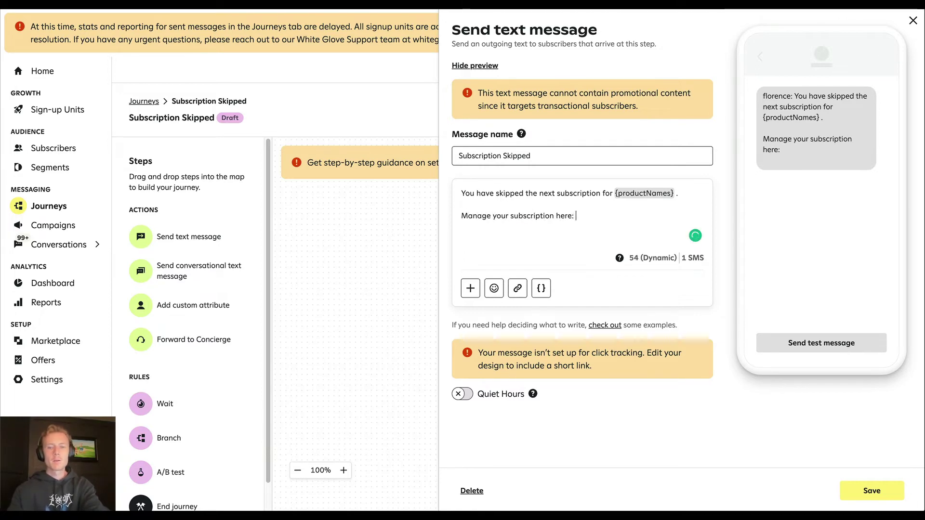
# Close the message editor discarding the changes, then view the Subscription Started journey.
pyautogui.click(909, 23)
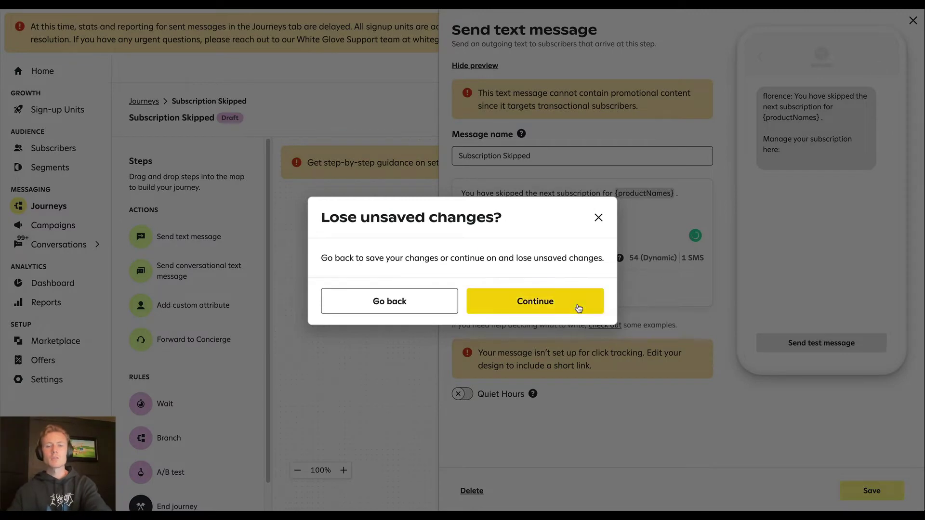
pyautogui.click(522, 305)
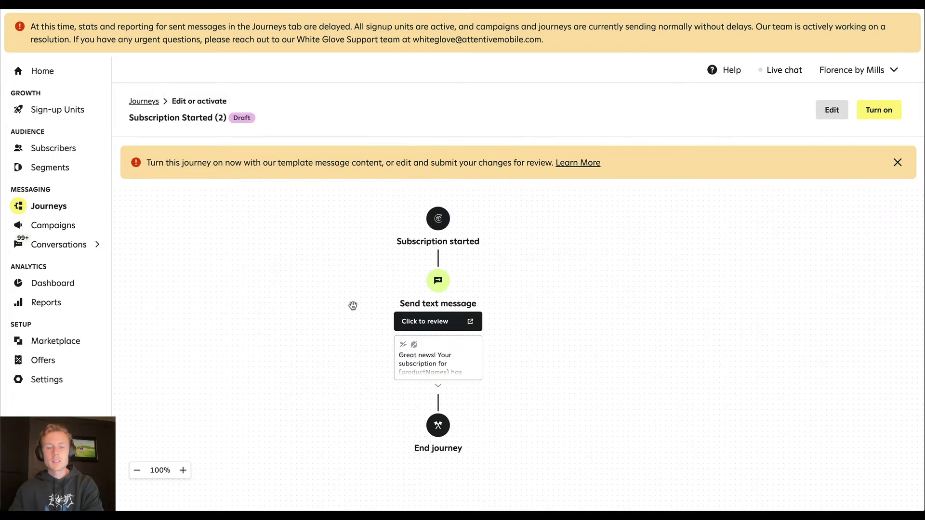
pyautogui.moveTo(352, 306); pyautogui.dragTo(419, 260)
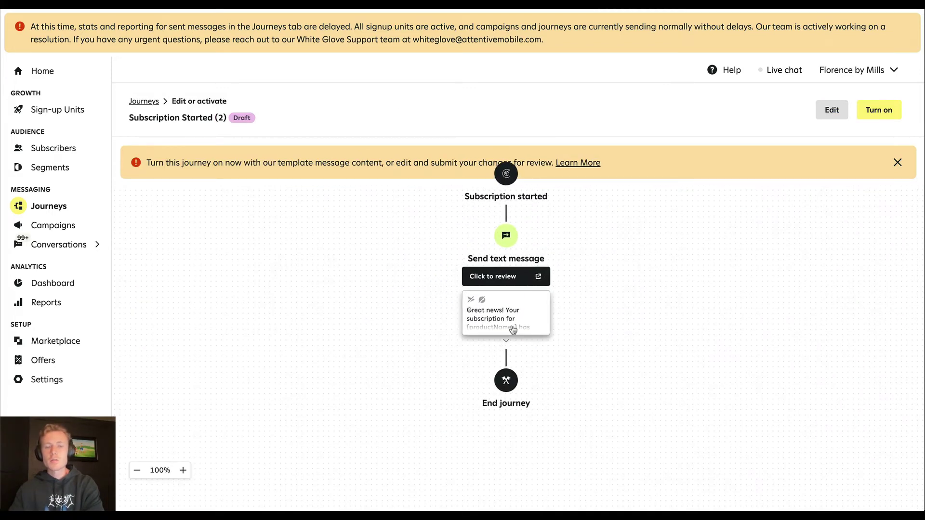
# Put Subscription Started into edit mode, dismiss the tour, and open its text message.
pyautogui.click(833, 110)
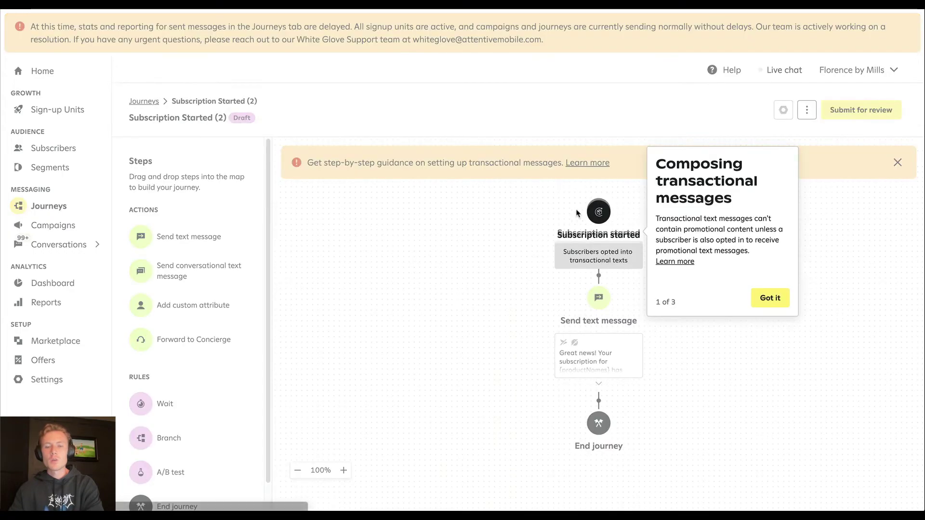
pyautogui.click(770, 299)
pyautogui.click(374, 433)
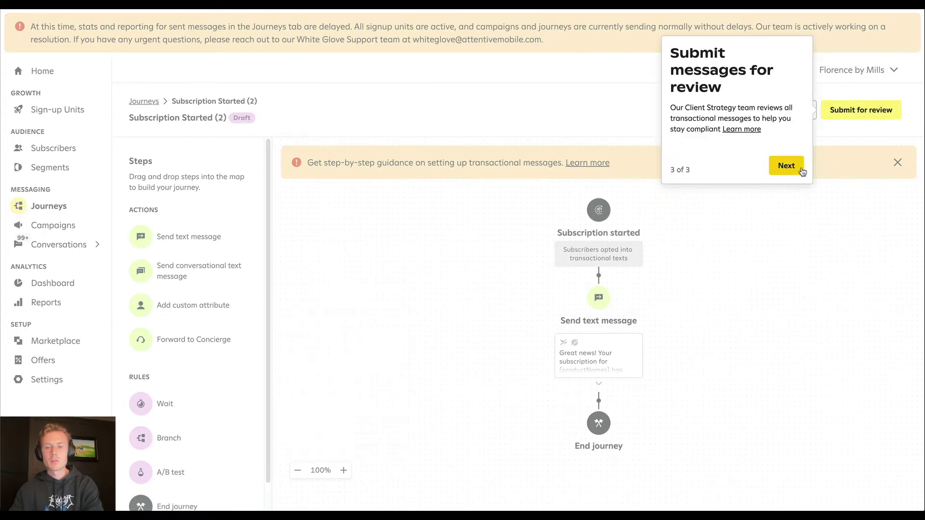
pyautogui.click(786, 166)
pyautogui.click(599, 357)
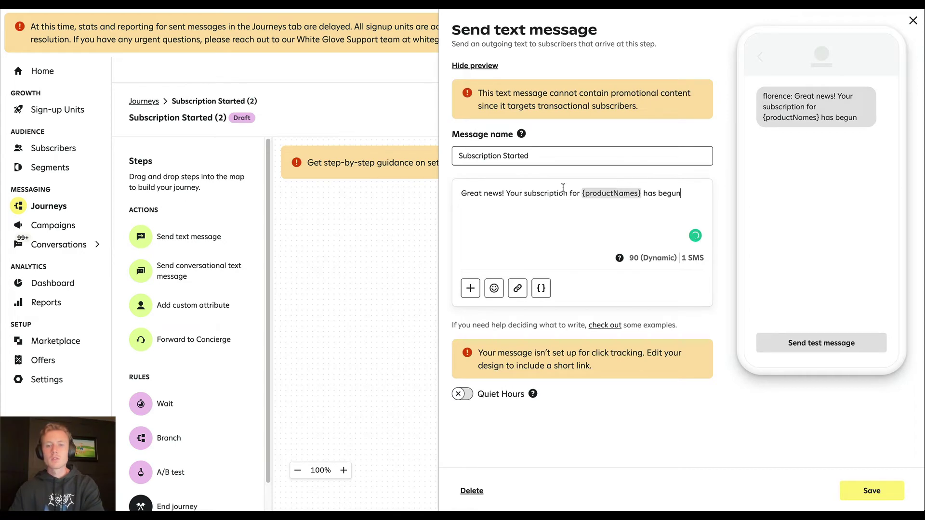
# Extend the message with 25% savings, free shipping and members-only content, then discard the edits.
pyautogui.click(541, 289)
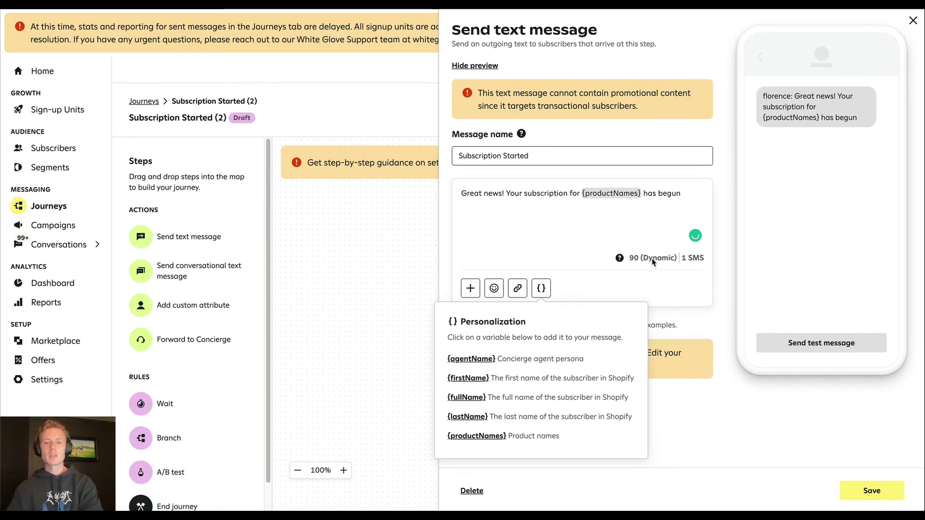
pyautogui.write('! A')
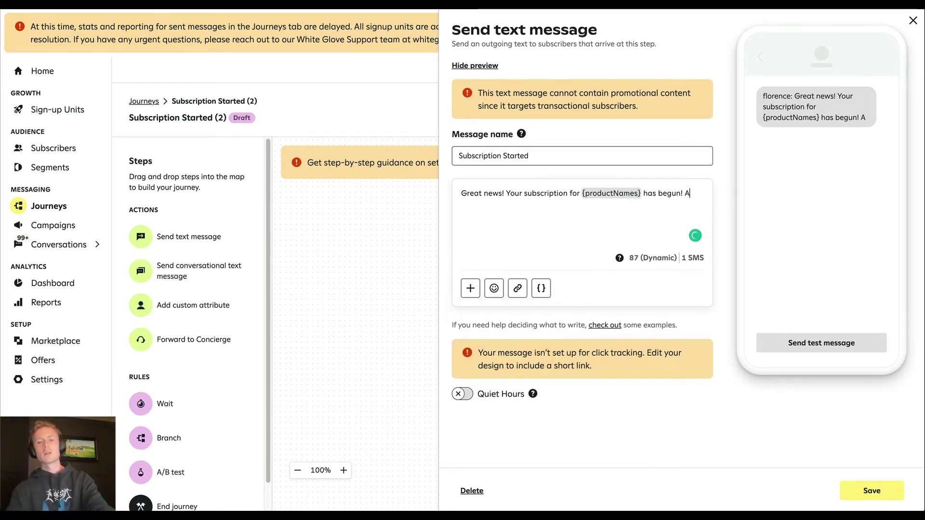
pyautogui.write("s a subscriber, you'r")
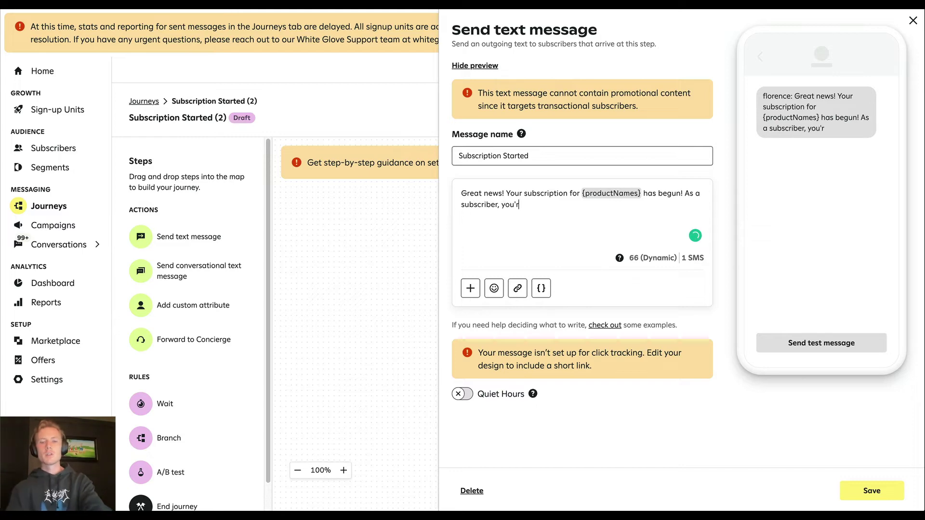
pyautogui.write('e saving 25% on ev')
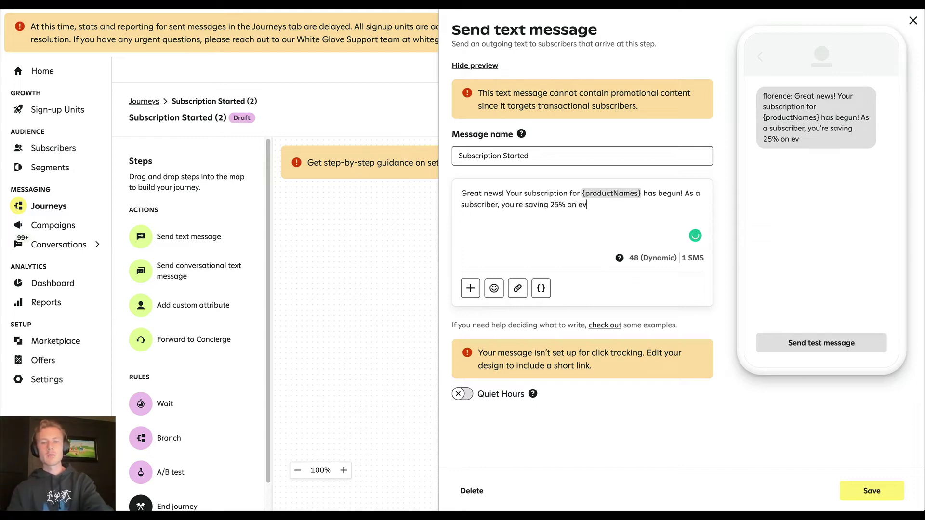
pyautogui.write('ery order, getting fr')
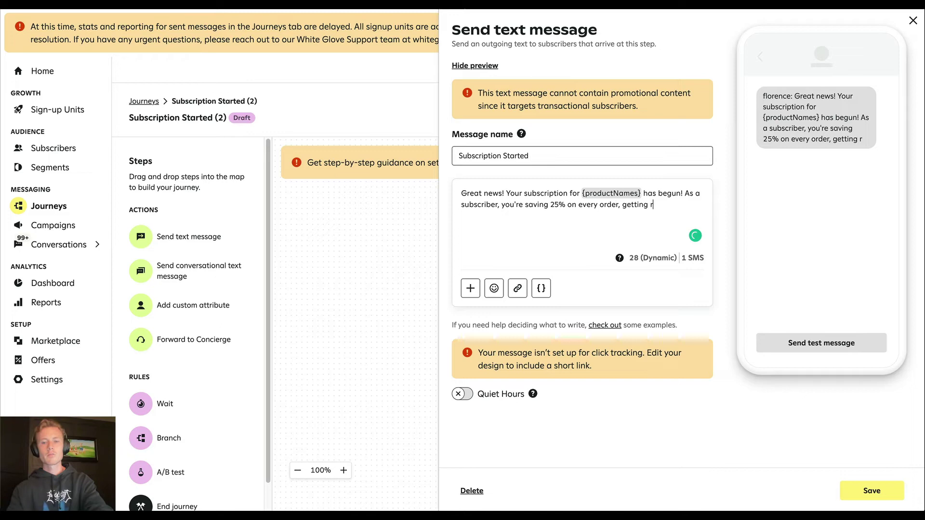
pyautogui.write('ee shipping, and have x')
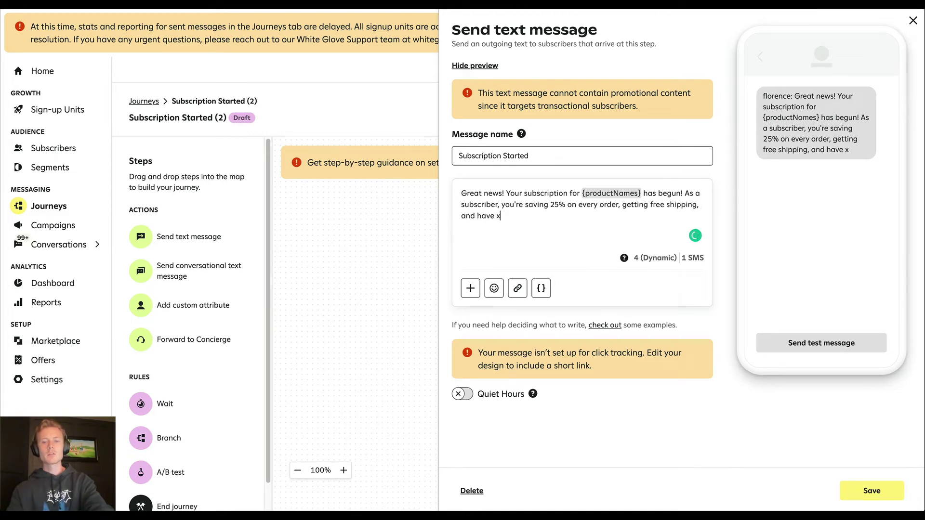
pyautogui.press('BackSpace')
pyautogui.write('exclusive access t')
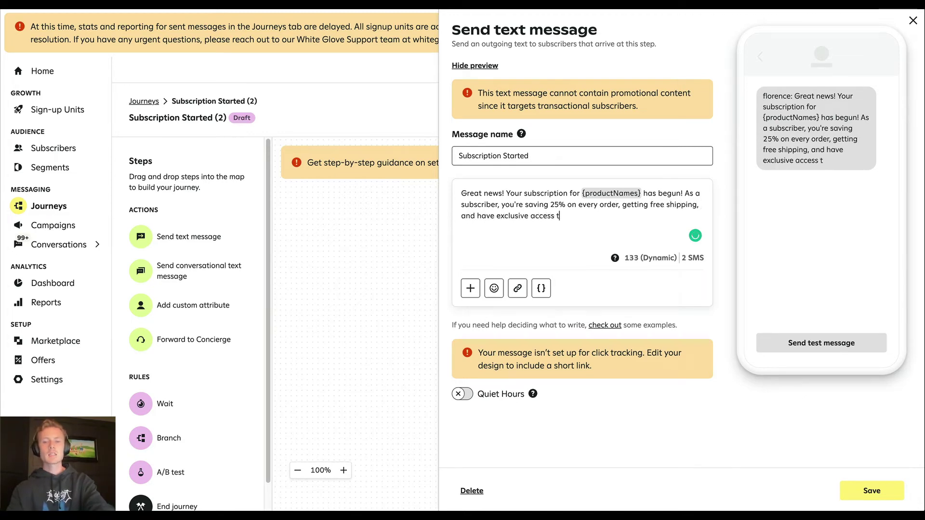
pyautogui.write("o our member's only co")
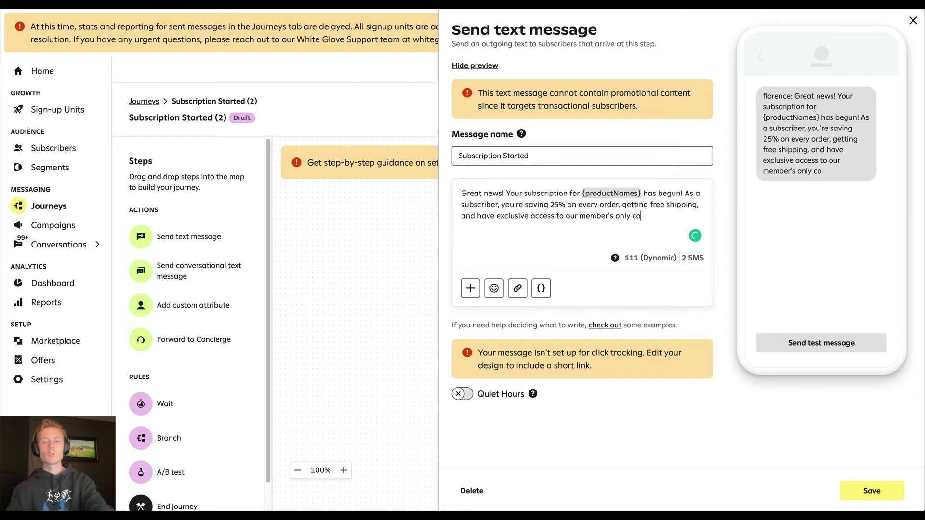
pyautogui.write('ntent here:')
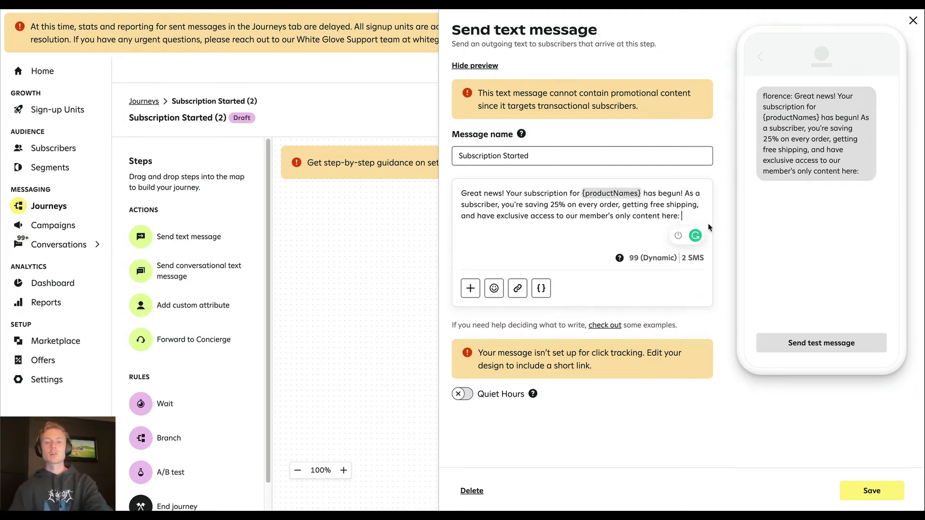
pyautogui.click(915, 28)
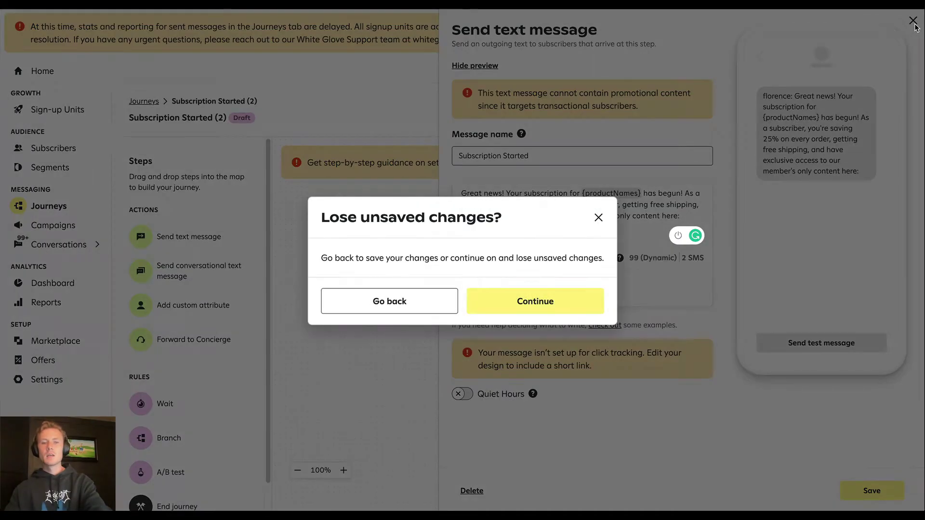
pyautogui.click(586, 303)
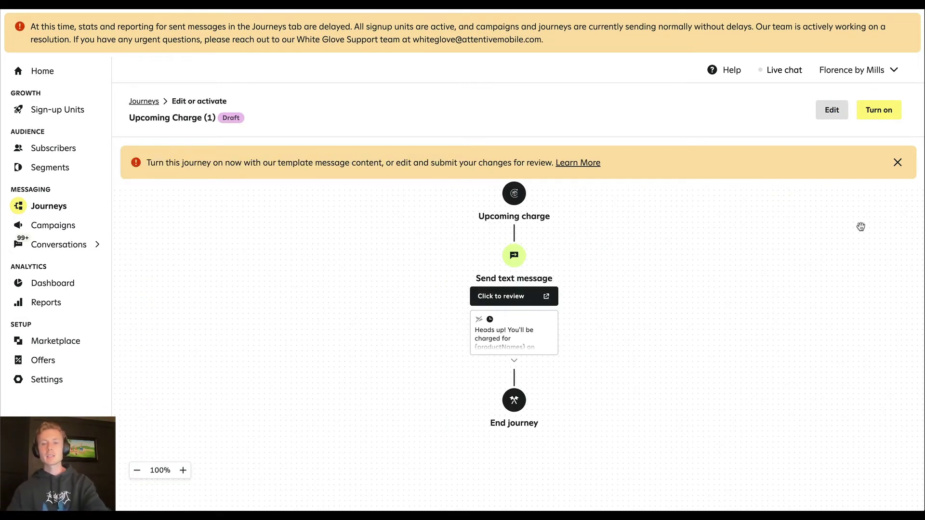
# Put Upcoming Charge into edit mode, dismiss the tour, and open its charge-reminder text message.
pyautogui.click(831, 110)
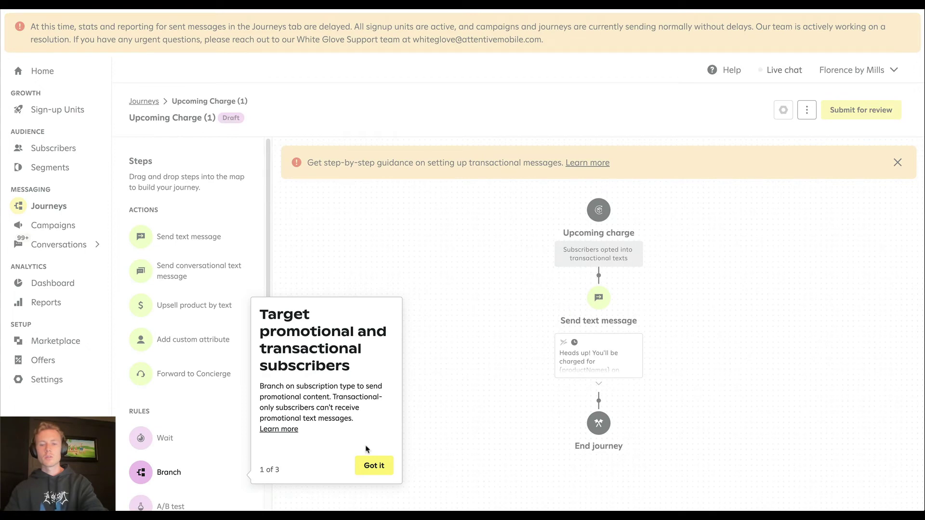
pyautogui.click(372, 464)
pyautogui.click(378, 372)
pyautogui.click(787, 165)
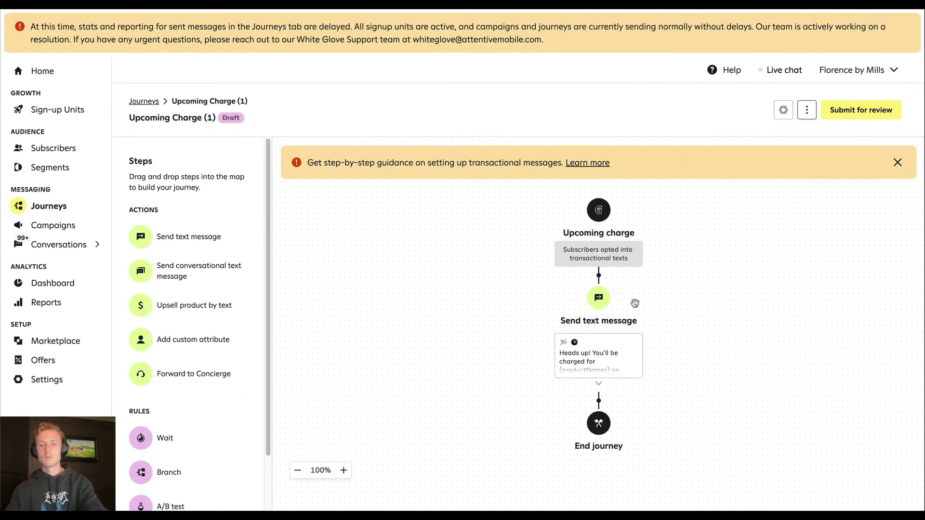
pyautogui.click(622, 366)
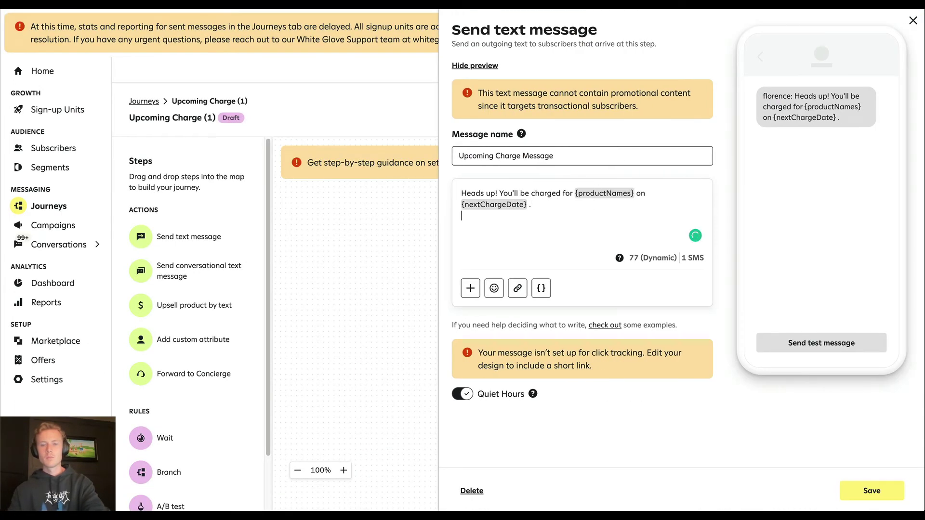
# Browse the personalization variables without inserting one and return to the message text.
pyautogui.click(541, 288)
pyautogui.scroll(-2, 485, 429)
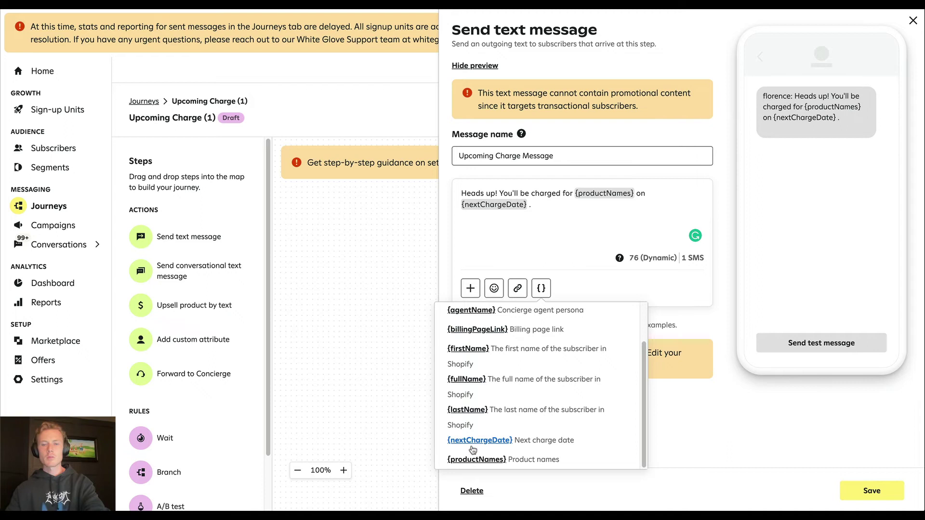
pyautogui.click(532, 257)
pyautogui.click(522, 223)
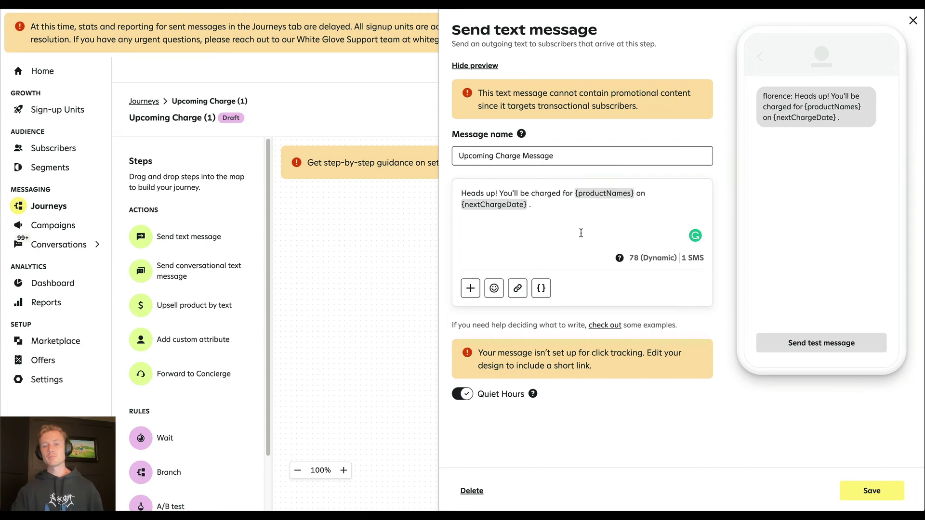
# Close the Upcoming Charge message and view the Recharge integration's Overview in Marketplace.
pyautogui.click(913, 21)
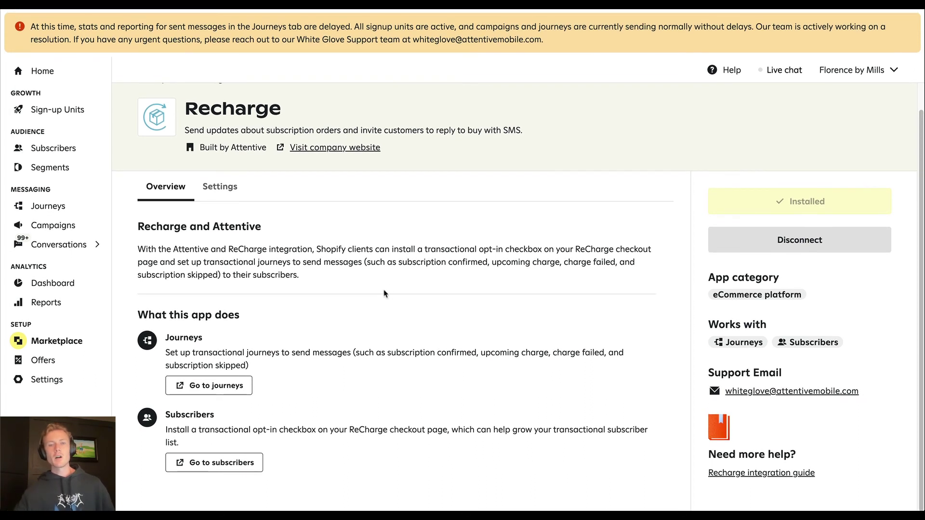
pyautogui.moveTo(224, 443); pyautogui.dragTo(165, 424)
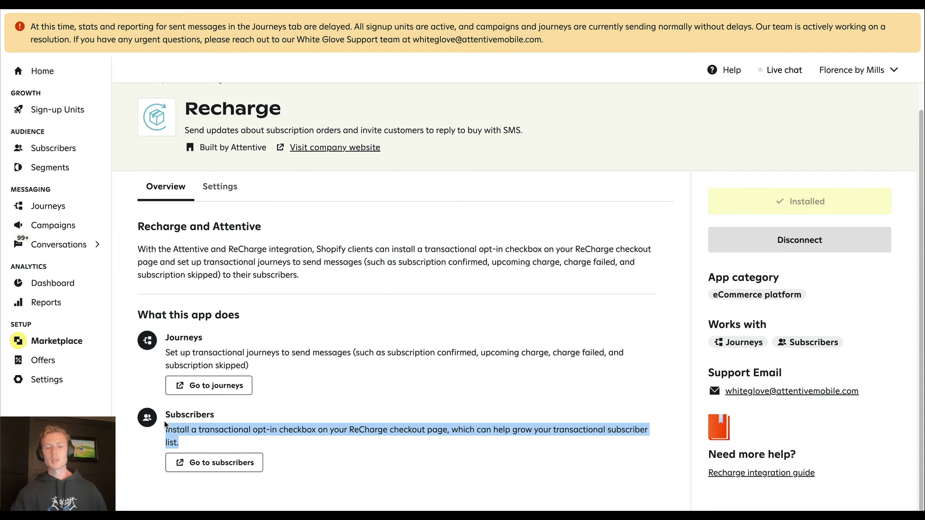
pyautogui.click(165, 424)
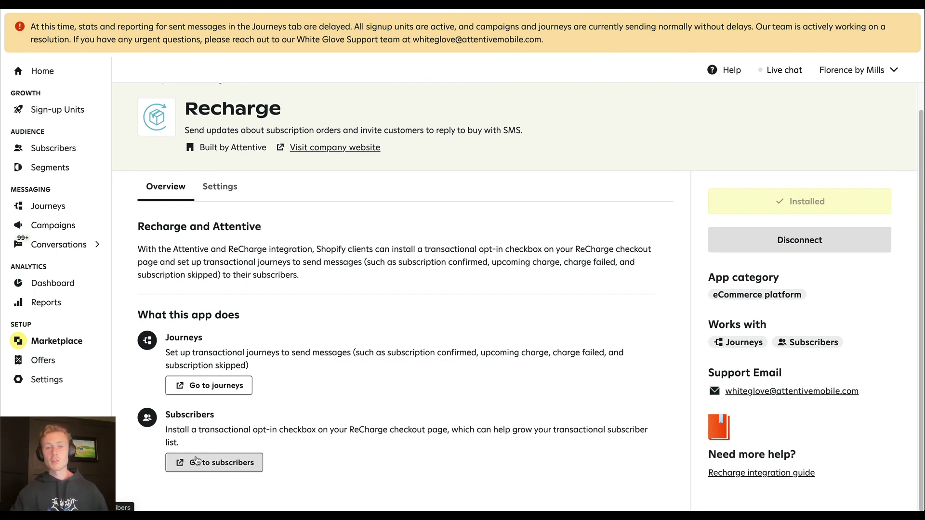
pyautogui.click(196, 460)
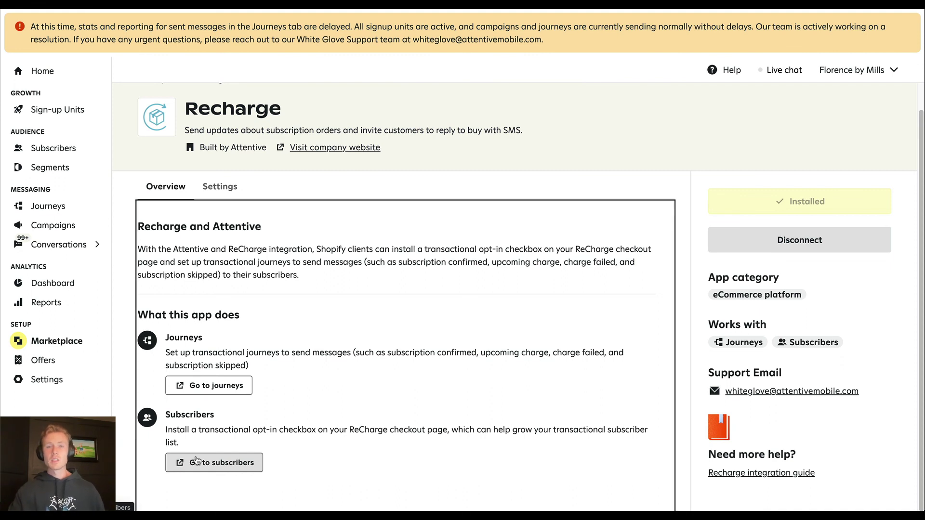
pyautogui.click(451, 202)
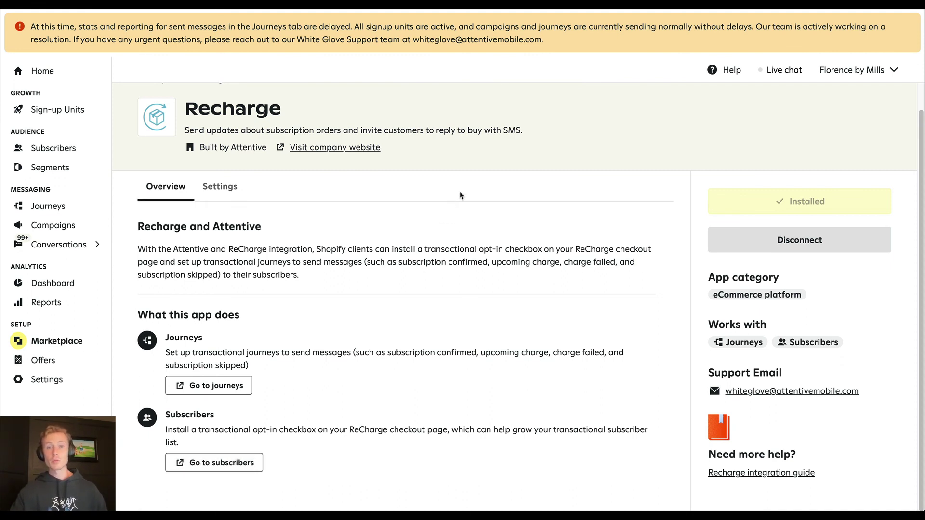